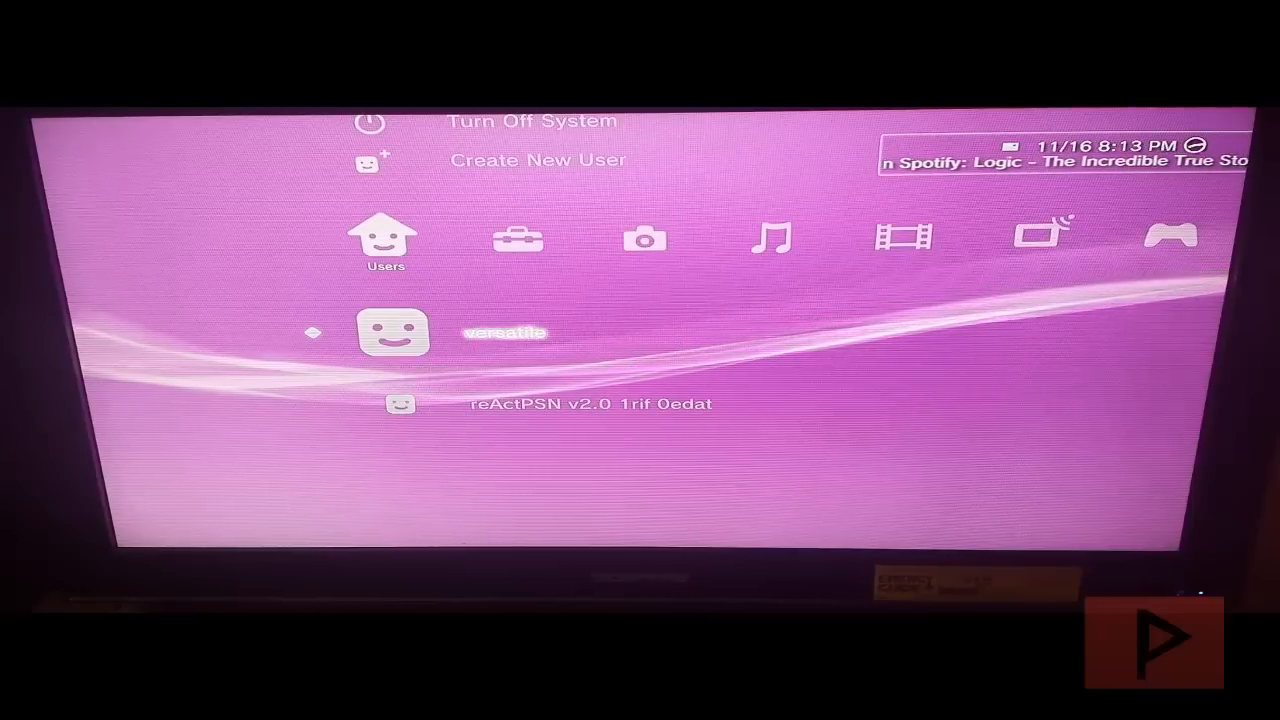
- Move to the Settings column and scroll down through the System Settings items
{"action": "key", "text": "Right"}
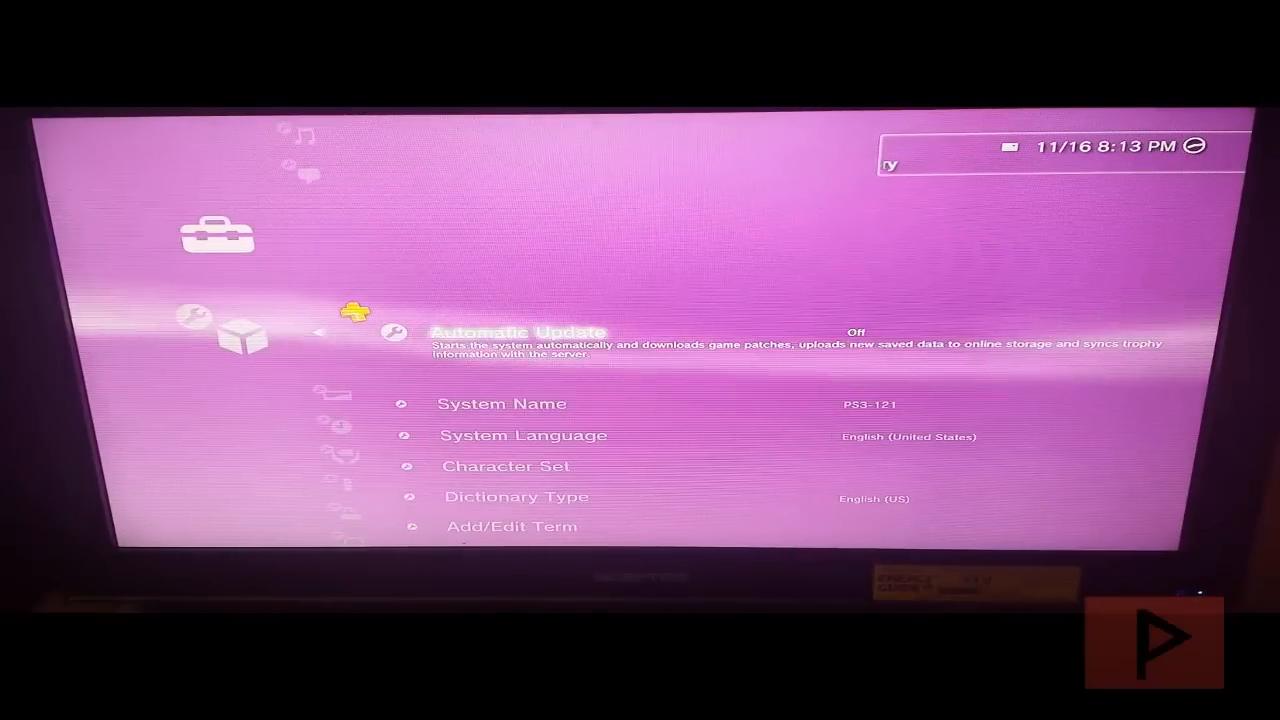
{"action": "key", "text": "Down"}
{"action": "key", "text": "Down"}
{"action": "key", "text": "Down"}
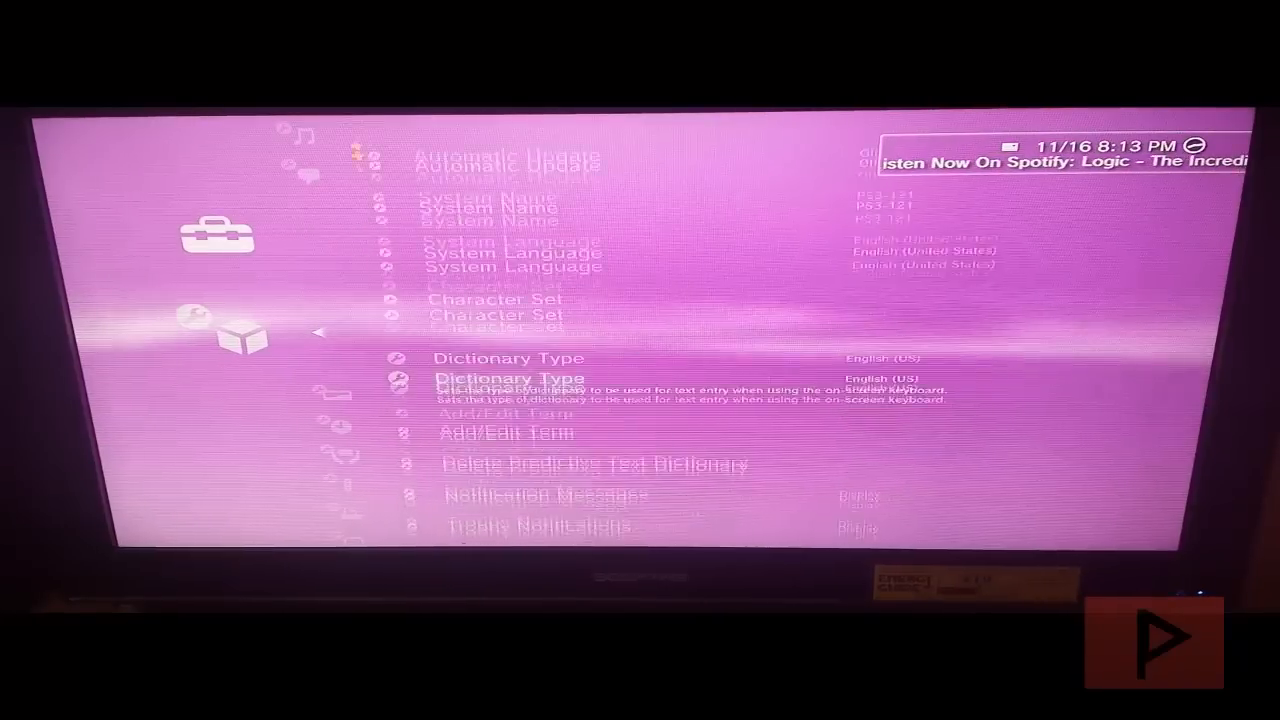
{"action": "key", "text": "Down"}
{"action": "key", "text": "Down"}
{"action": "key", "text": "Down"}
{"action": "key", "text": "Down"}
{"action": "key", "text": "Down"}
{"action": "key", "text": "Down"}
{"action": "key", "text": "Down"}
{"action": "key", "text": "Down"}
{"action": "key", "text": "Down"}
{"action": "key", "text": "Down"}
{"action": "key", "text": "Down"}
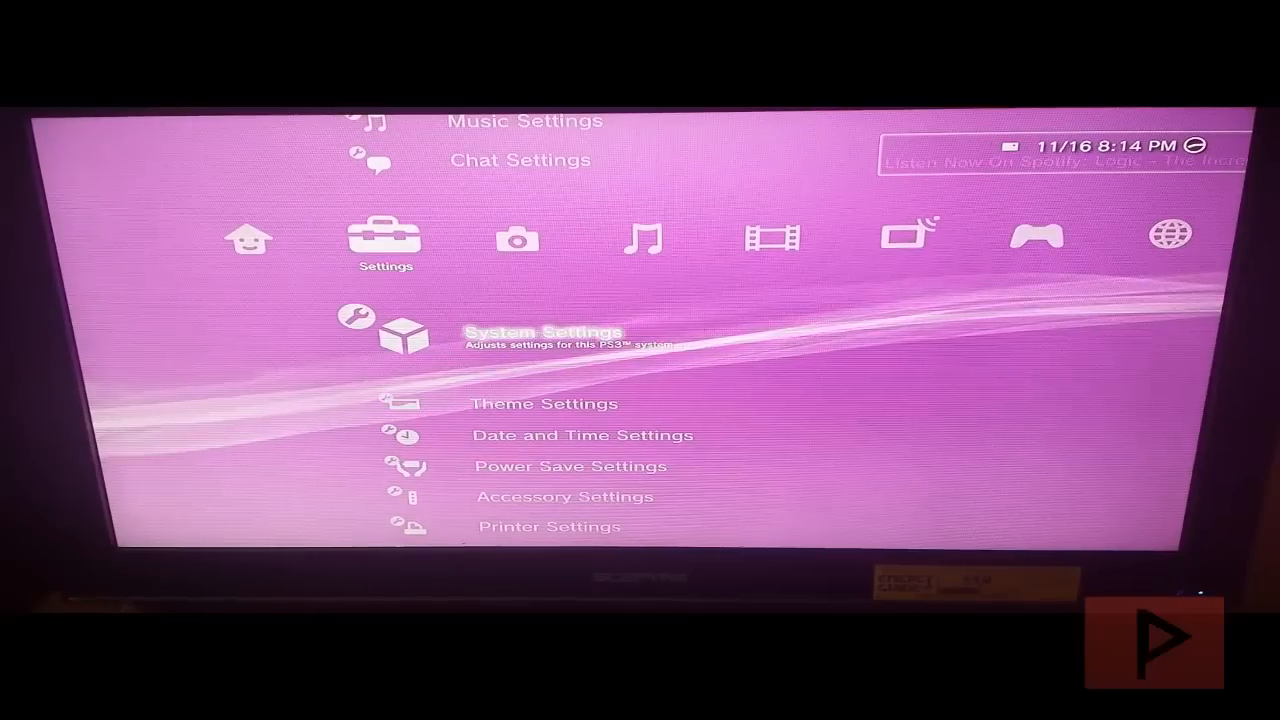
- Switch to the Game column and enter the PlayStation3 folder of homebrew titles
{"action": "key", "text": "Right"}
{"action": "key", "text": "Right"}
{"action": "key", "text": "Right"}
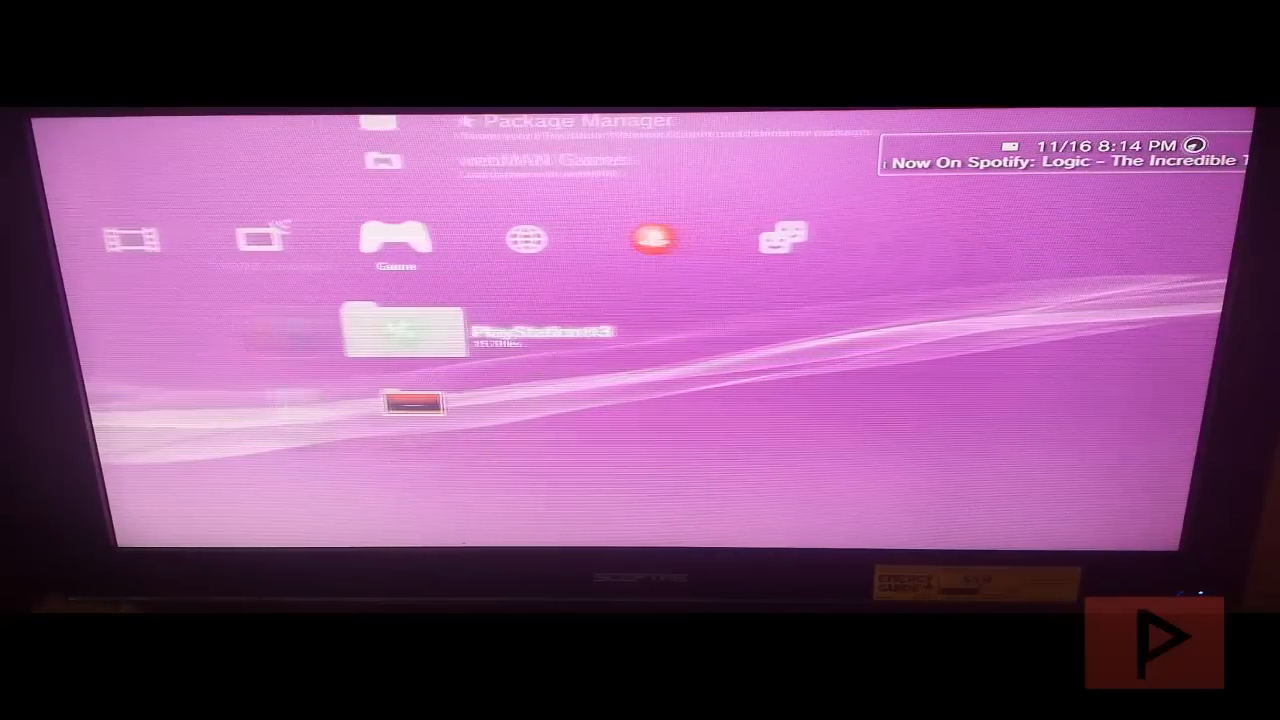
{"action": "key", "text": "Return"}
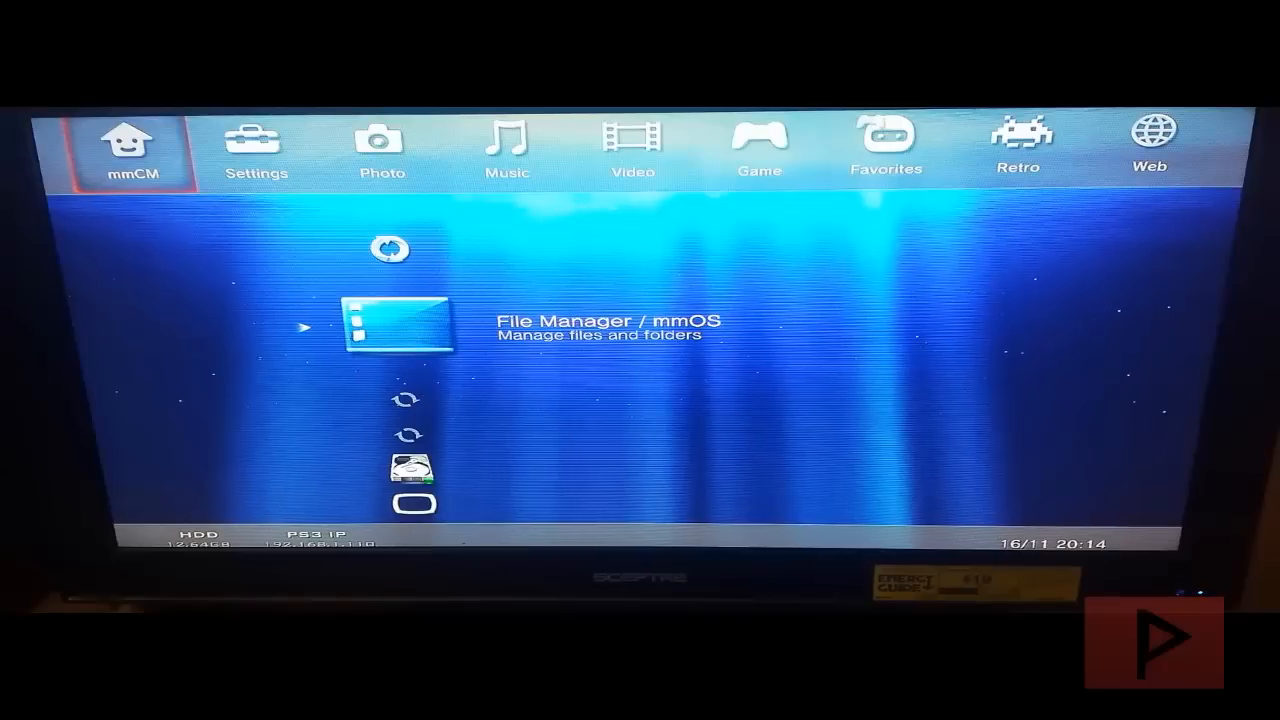
- Move down through the mmCM menu entries in multiMAN
{"action": "key", "text": "Down"}
{"action": "key", "text": "Down"}
{"action": "key", "text": "Down"}
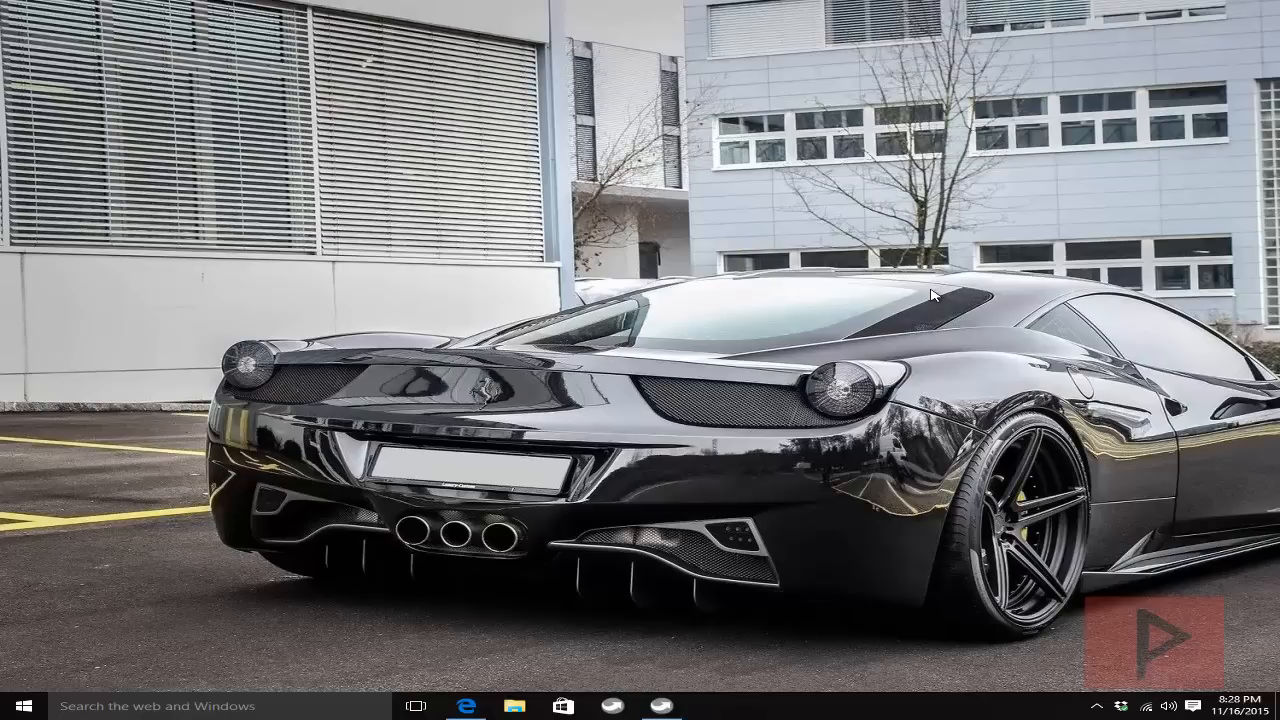
- Launch FileZilla Portable via Launchy and quick-connect to the PS3 at 192.168.1.110
{"action": "key", "text": "alt+space"}
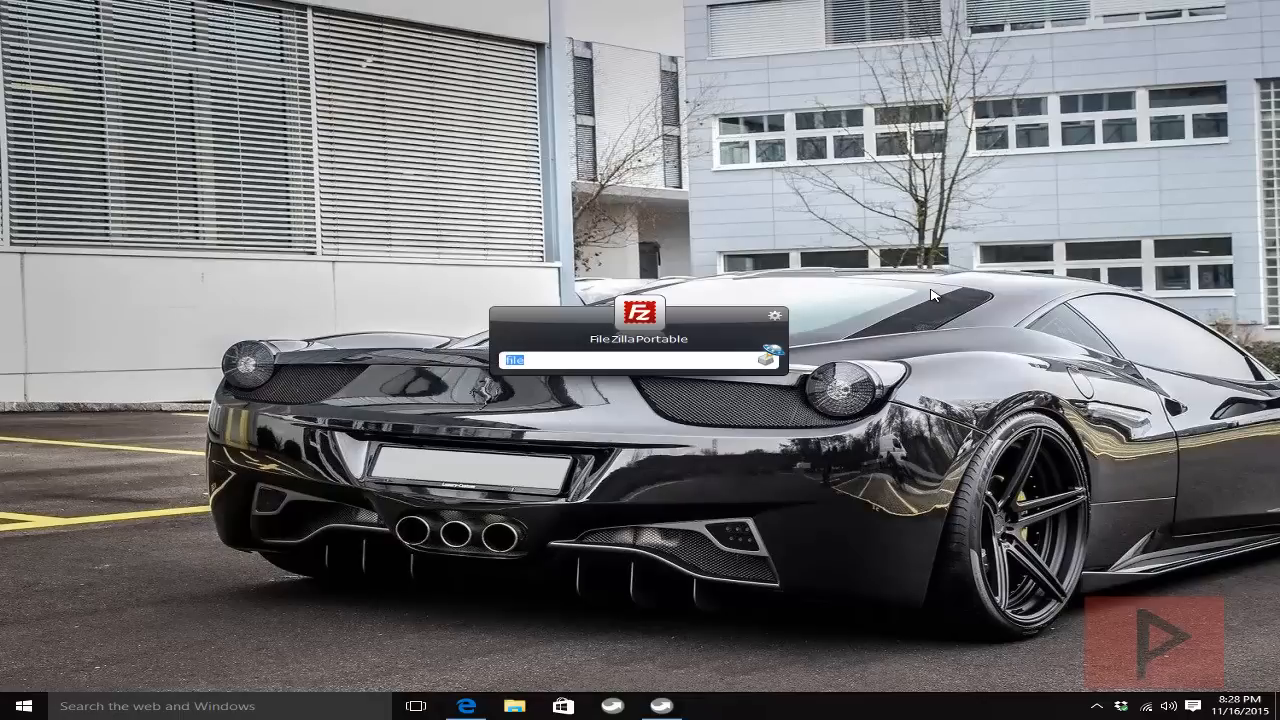
{"action": "key", "text": "Return"}
{"action": "type", "text": "192.1"}
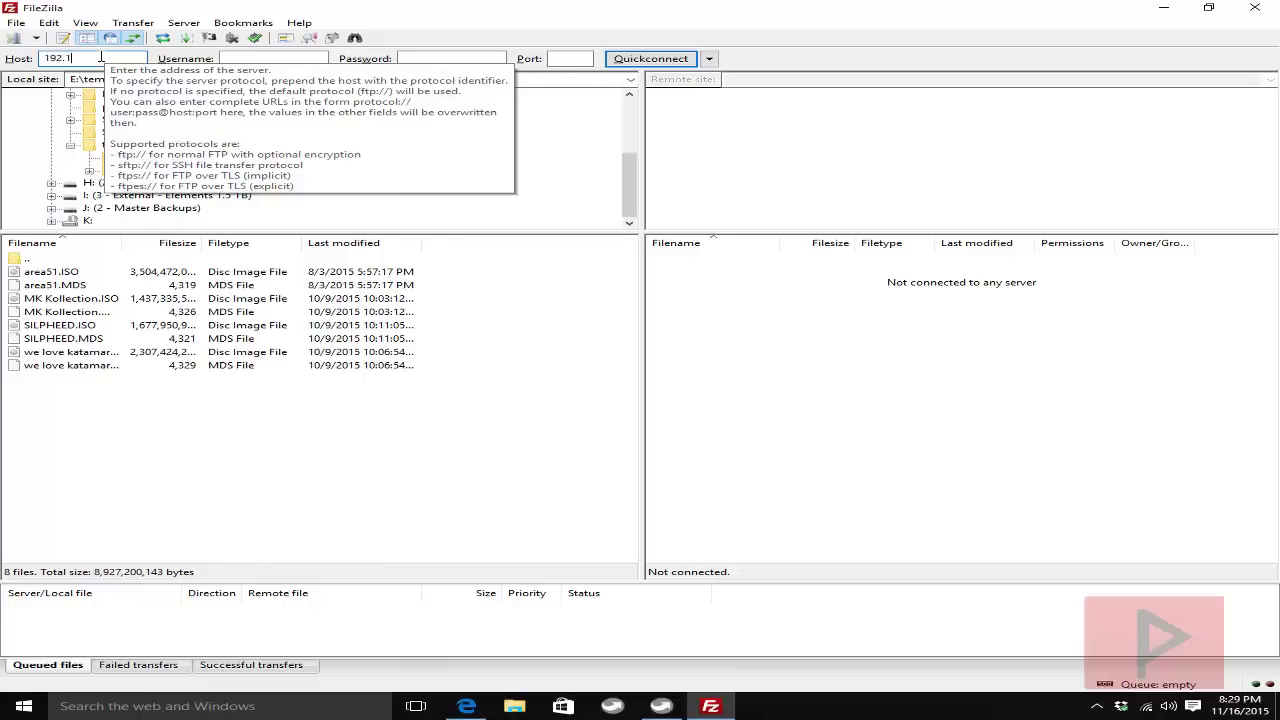
{"action": "type", "text": "68.1.11"}
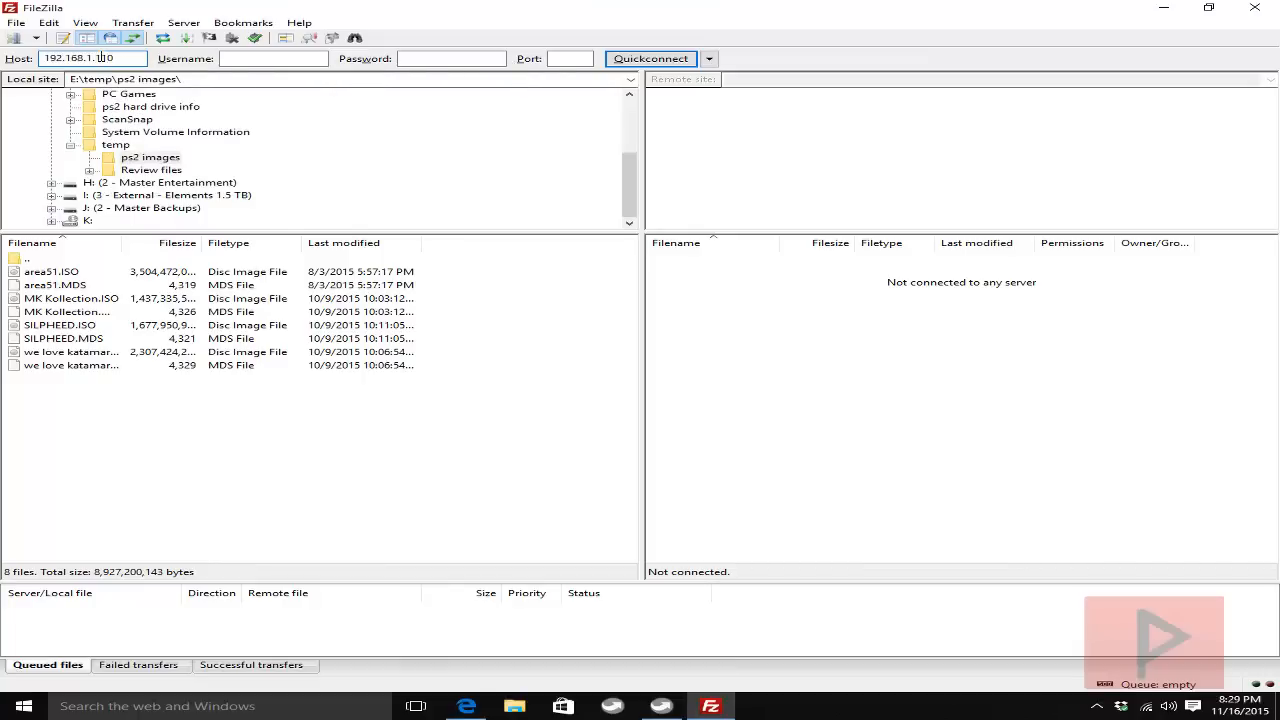
{"action": "type", "text": "0"}
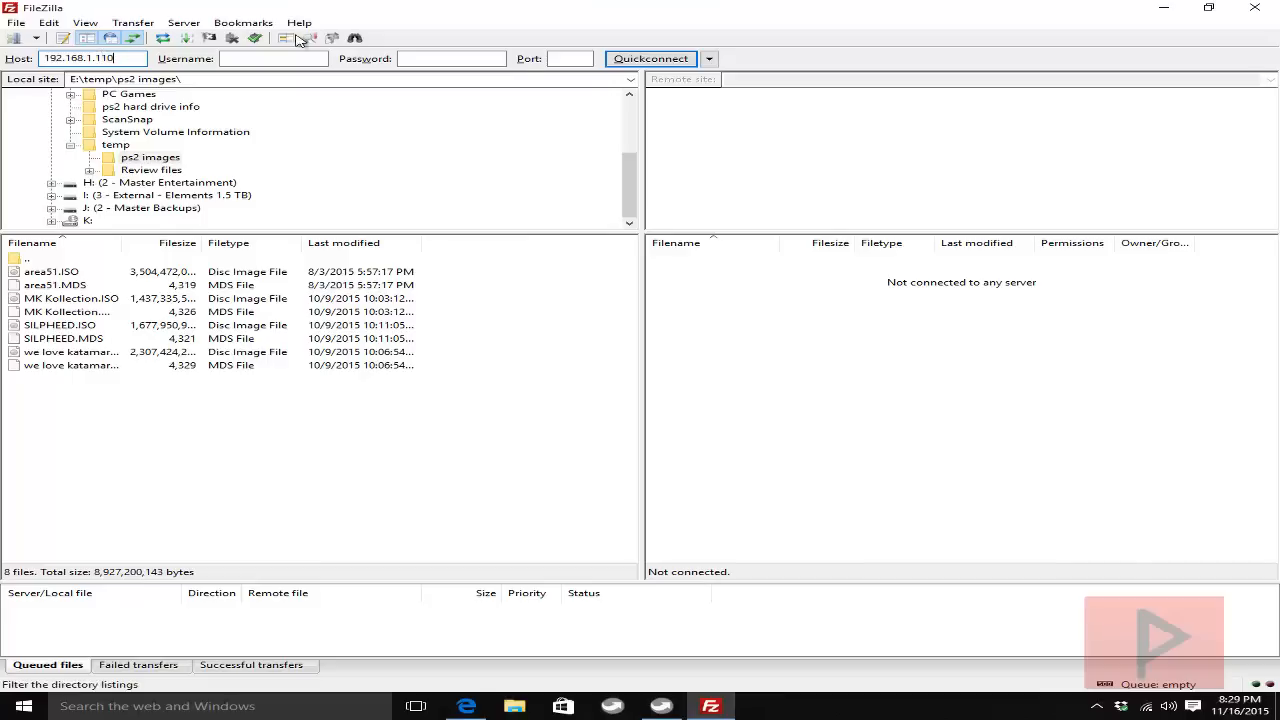
{"action": "left_click", "coordinate": [650, 58]}
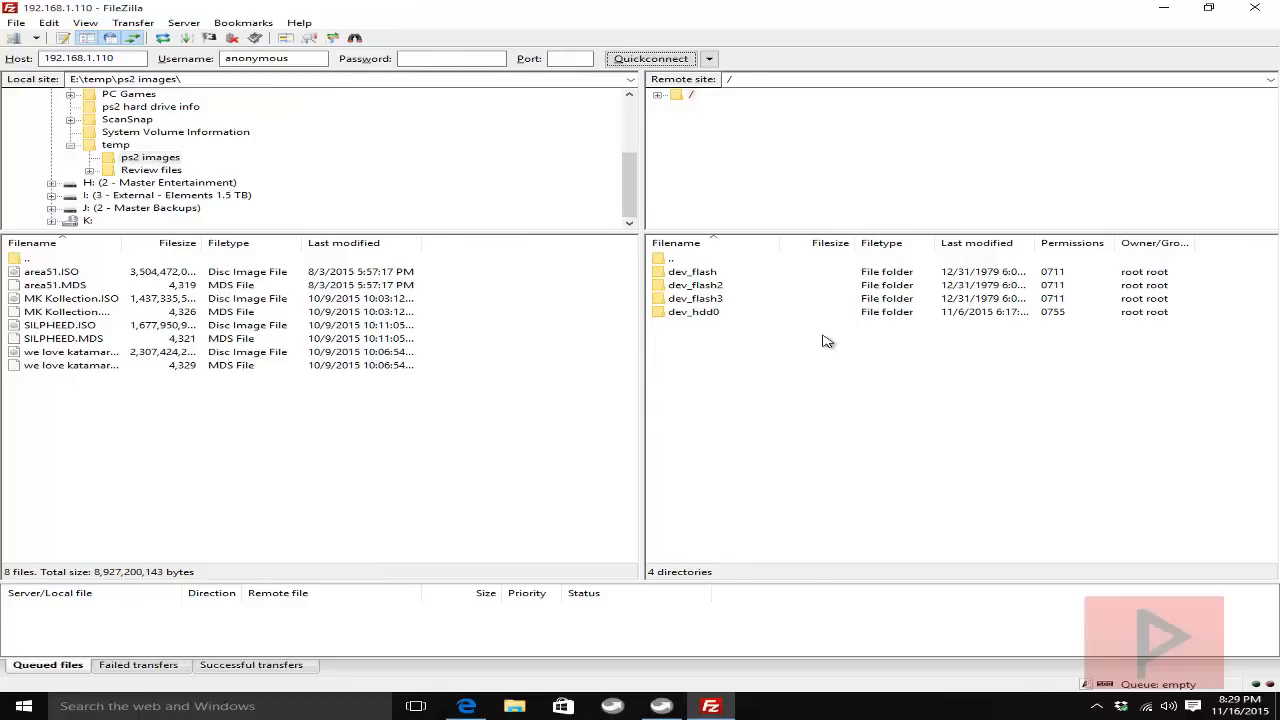
- Browse dev_hdd0/PS2ISO on the PS3, checking the 007 Agent Under Fire and GTA SA folders
{"action": "double_click", "coordinate": [693, 312]}
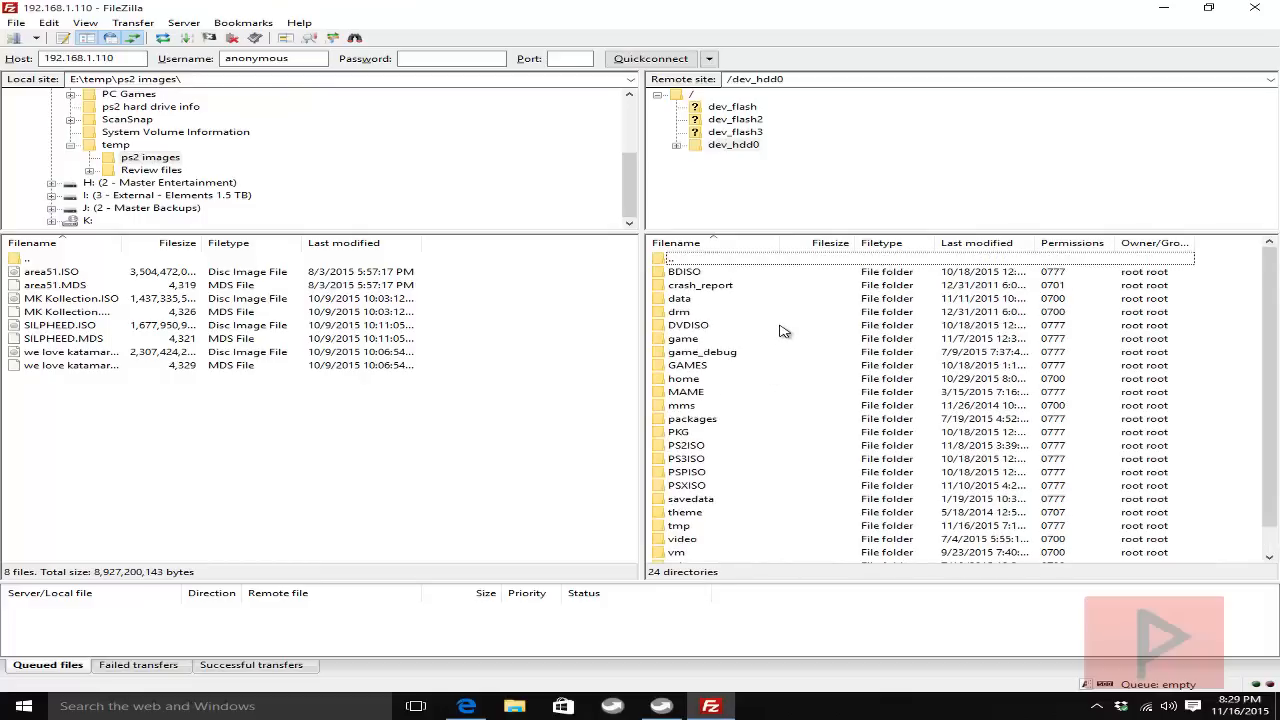
{"action": "scroll", "coordinate": [781, 330], "scroll_direction": "down", "scroll_amount": 1}
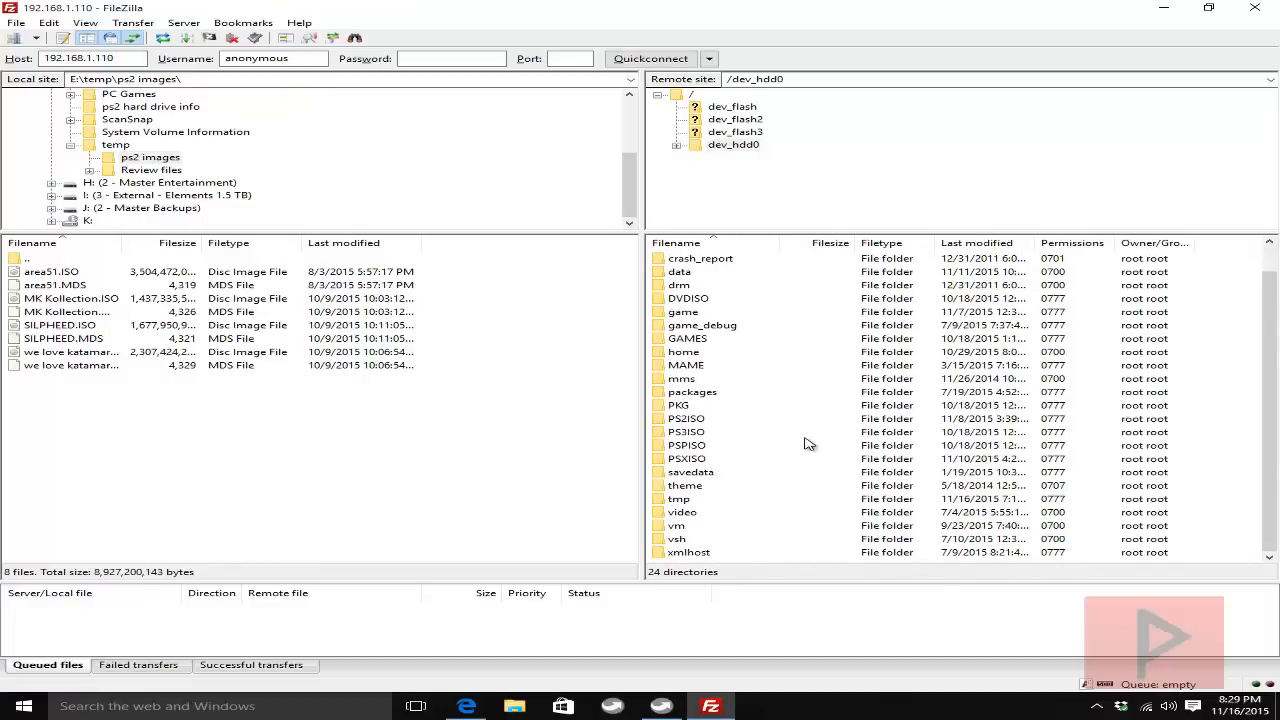
{"action": "double_click", "coordinate": [686, 418]}
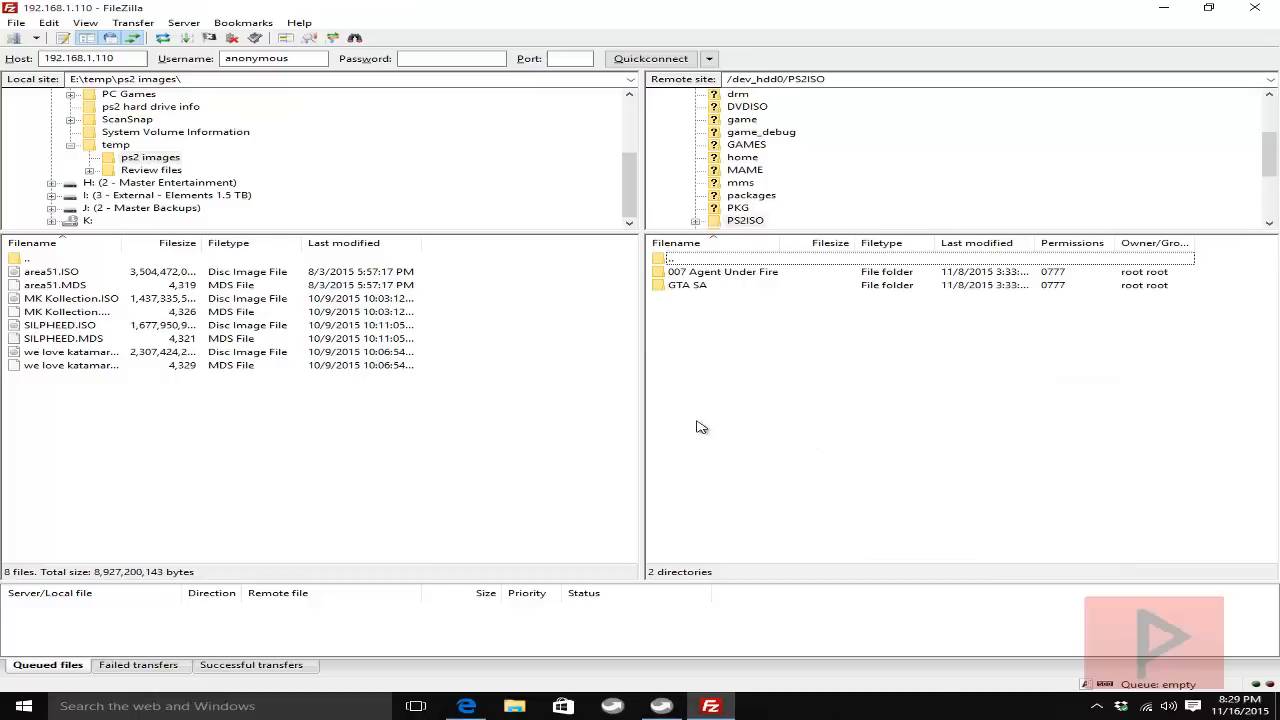
{"action": "double_click", "coordinate": [702, 272]}
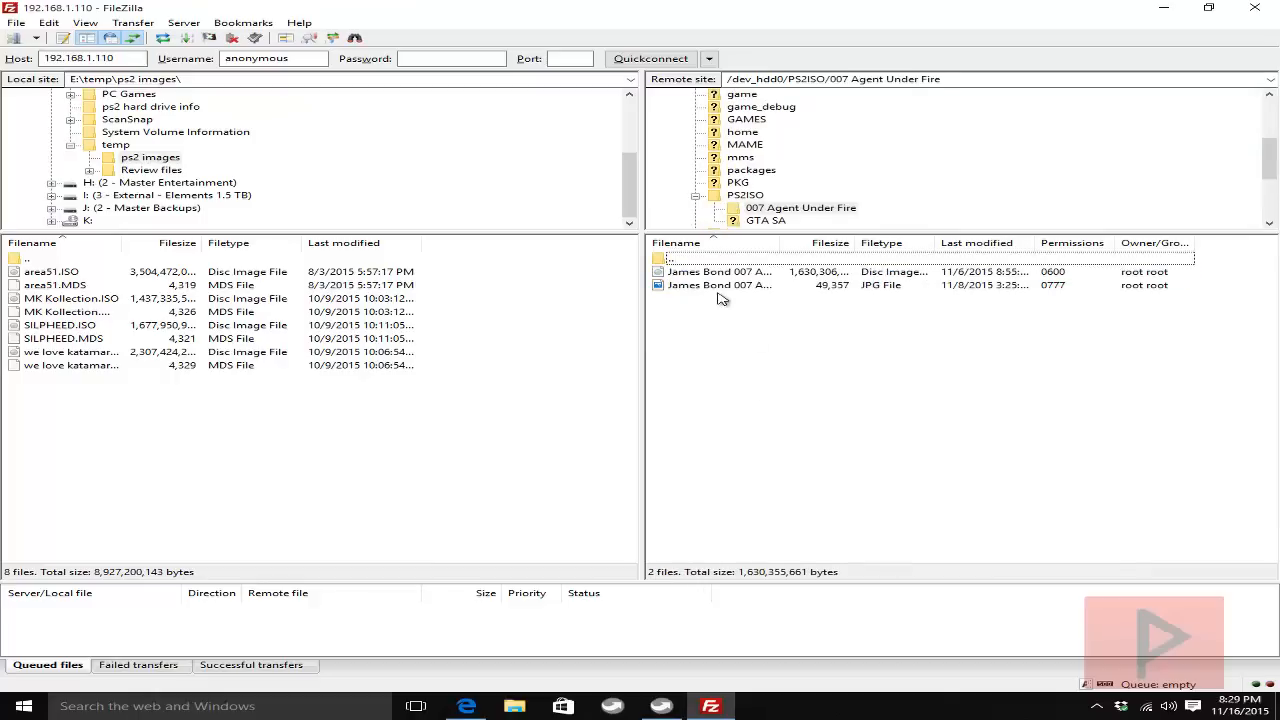
{"action": "double_click", "coordinate": [703, 259]}
{"action": "double_click", "coordinate": [700, 285]}
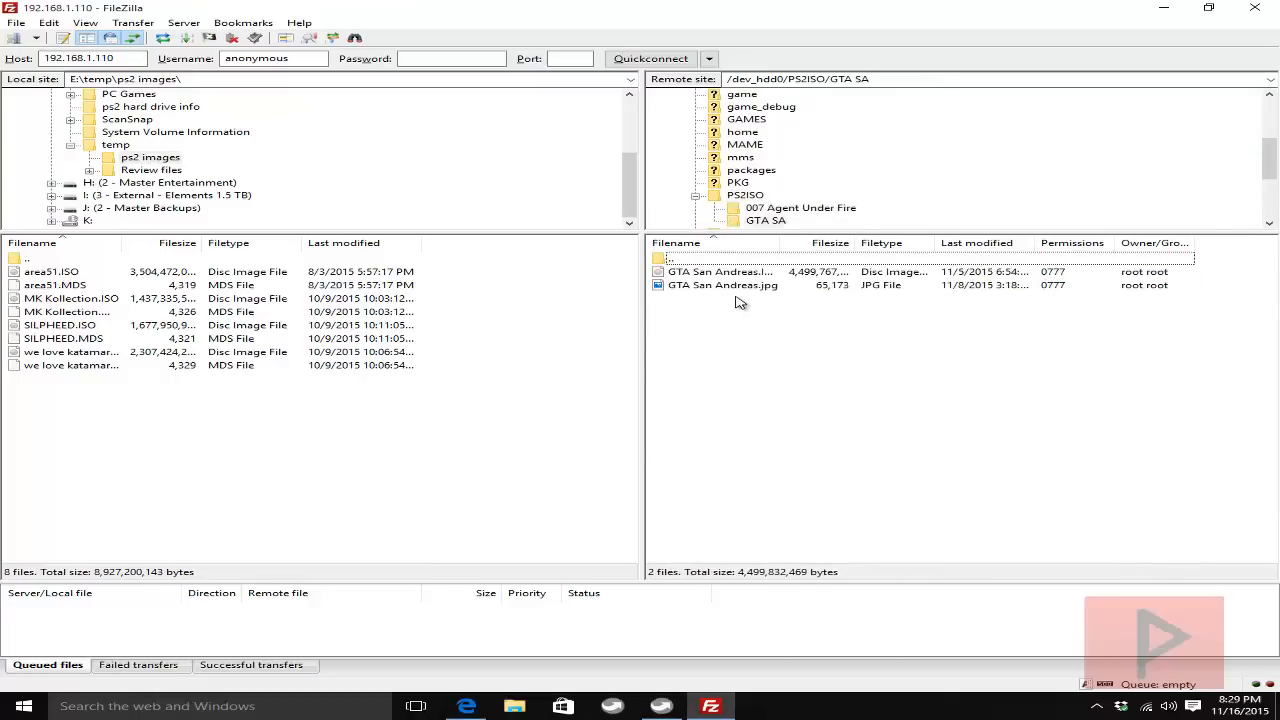
{"action": "double_click", "coordinate": [725, 259]}
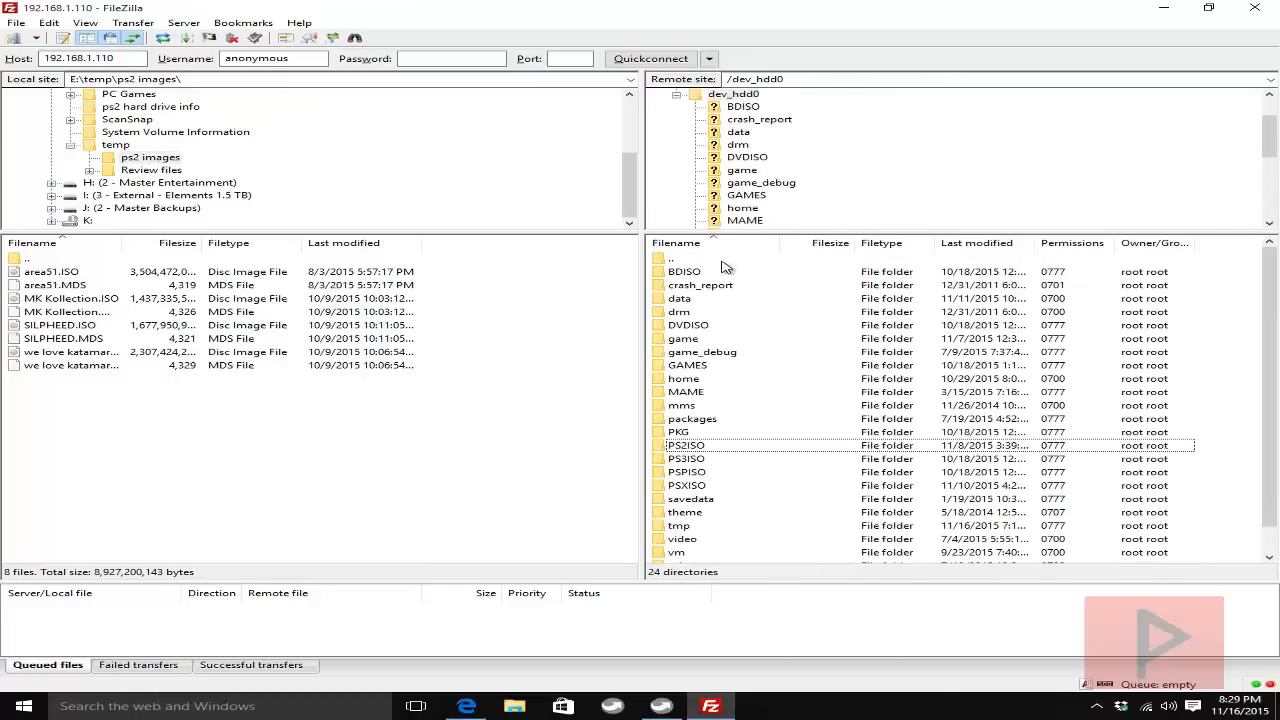
- Look through the PS3ISO, PSPISO and PSXISO folders, including Twisted Metal, returning to dev_hdd0
{"action": "double_click", "coordinate": [690, 458]}
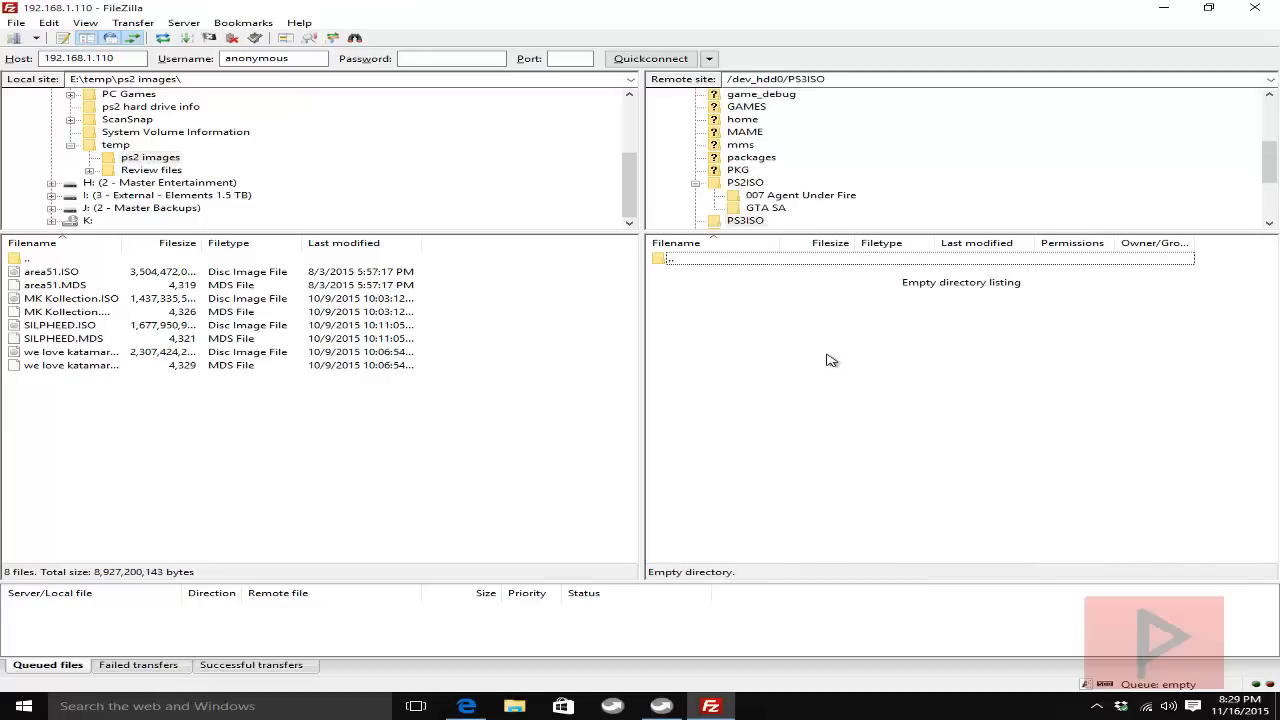
{"action": "double_click", "coordinate": [736, 260]}
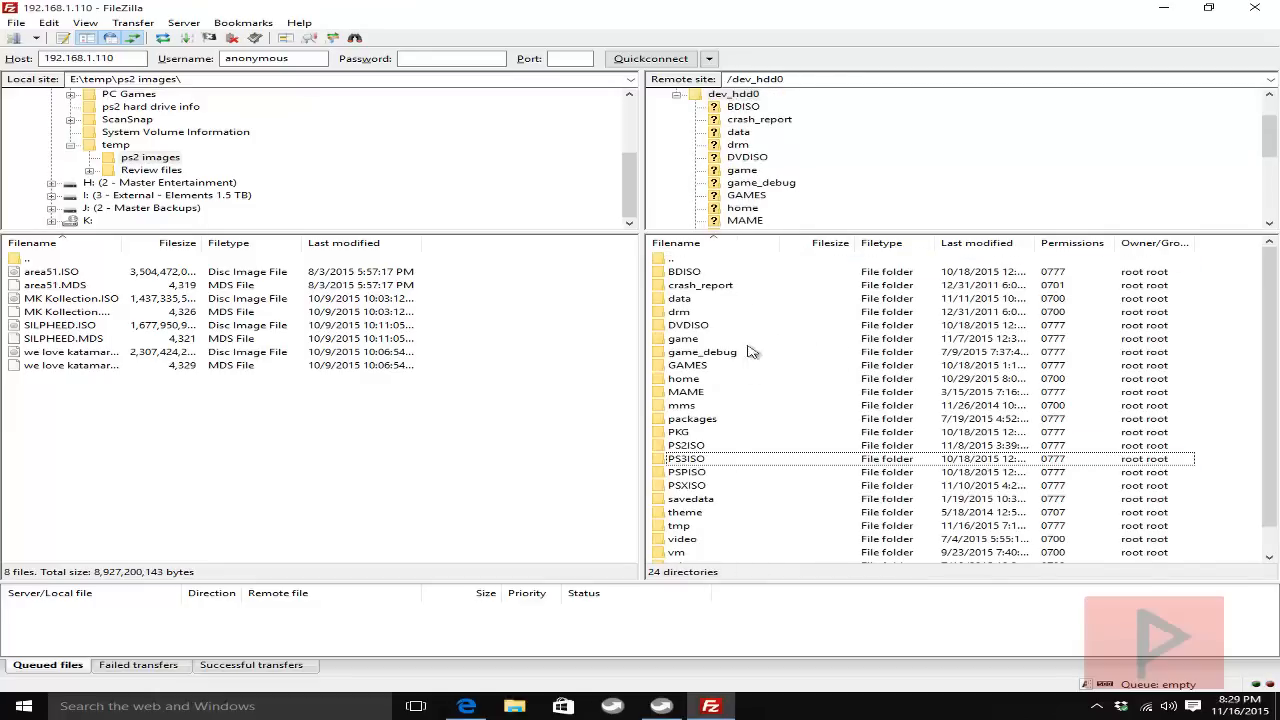
{"action": "double_click", "coordinate": [690, 472]}
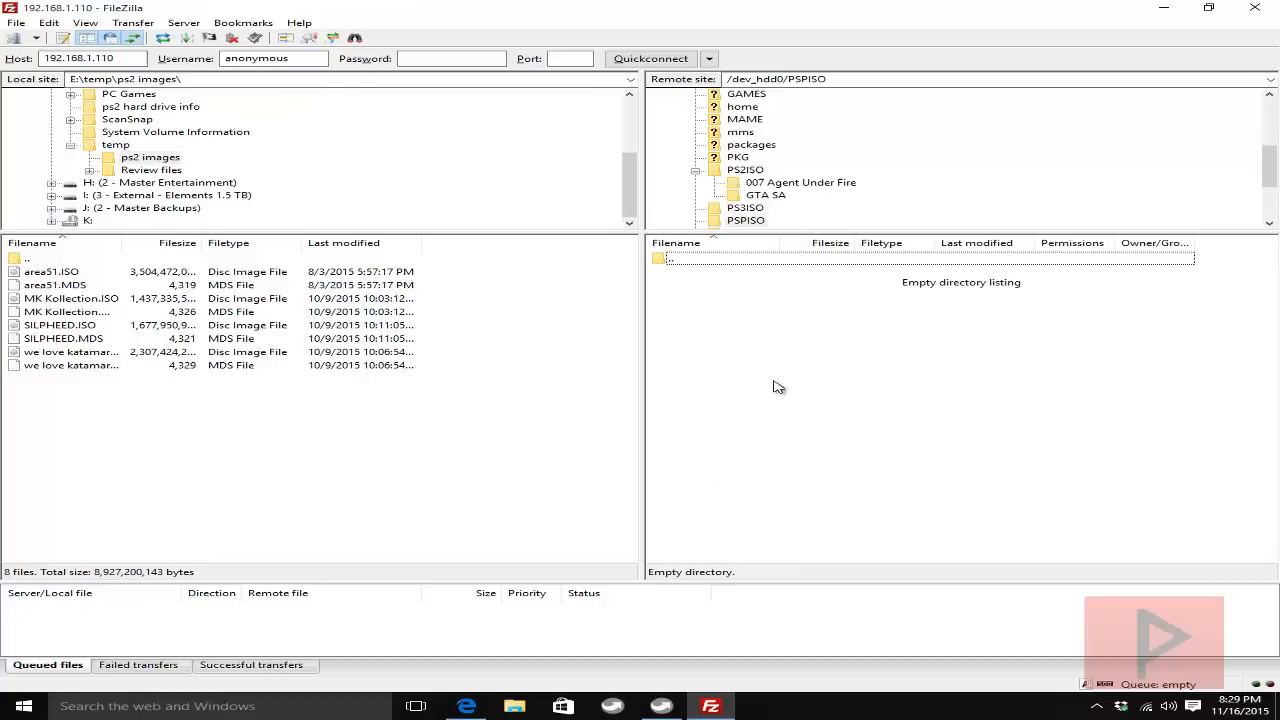
{"action": "double_click", "coordinate": [675, 259]}
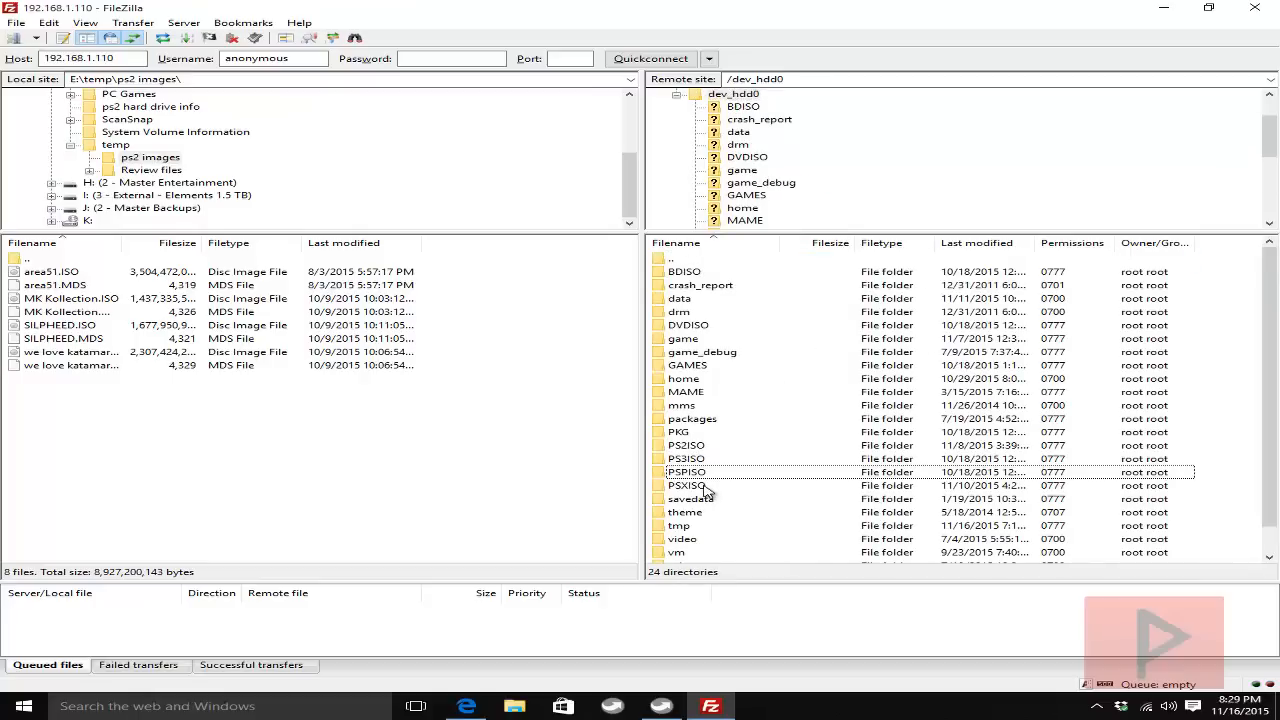
{"action": "double_click", "coordinate": [688, 485]}
{"action": "double_click", "coordinate": [727, 272]}
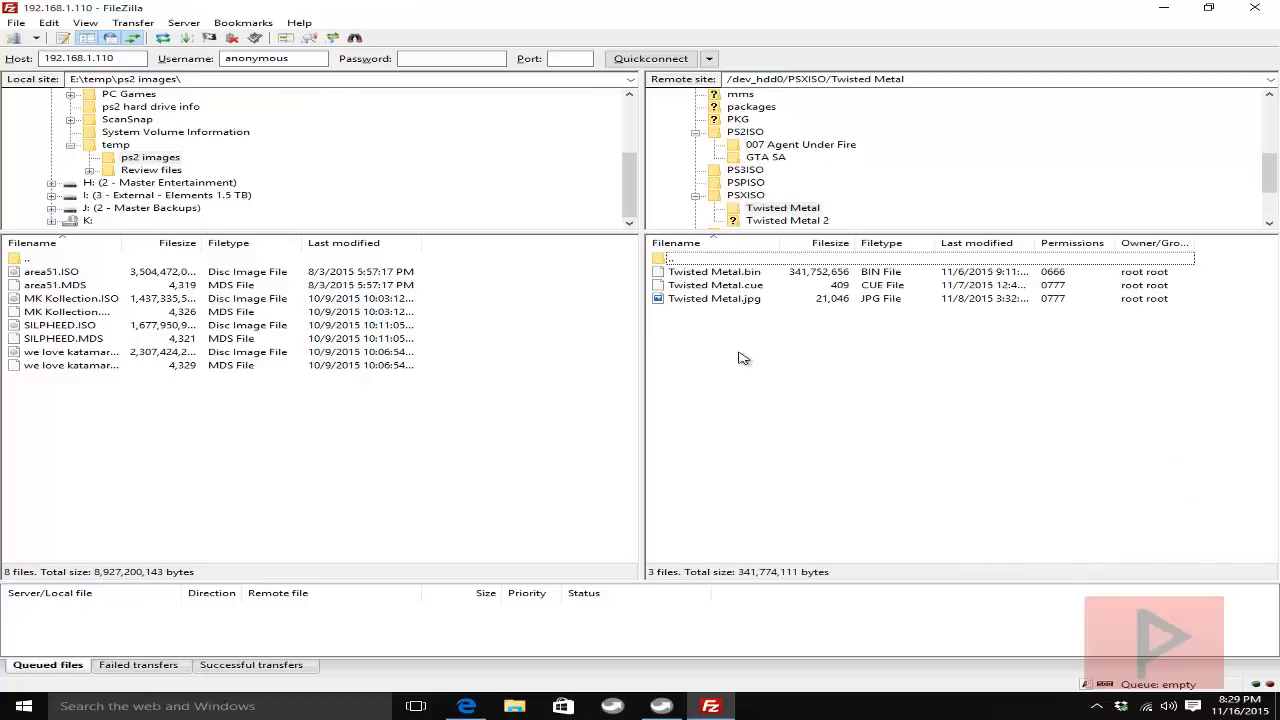
{"action": "double_click", "coordinate": [703, 259]}
{"action": "double_click", "coordinate": [703, 259]}
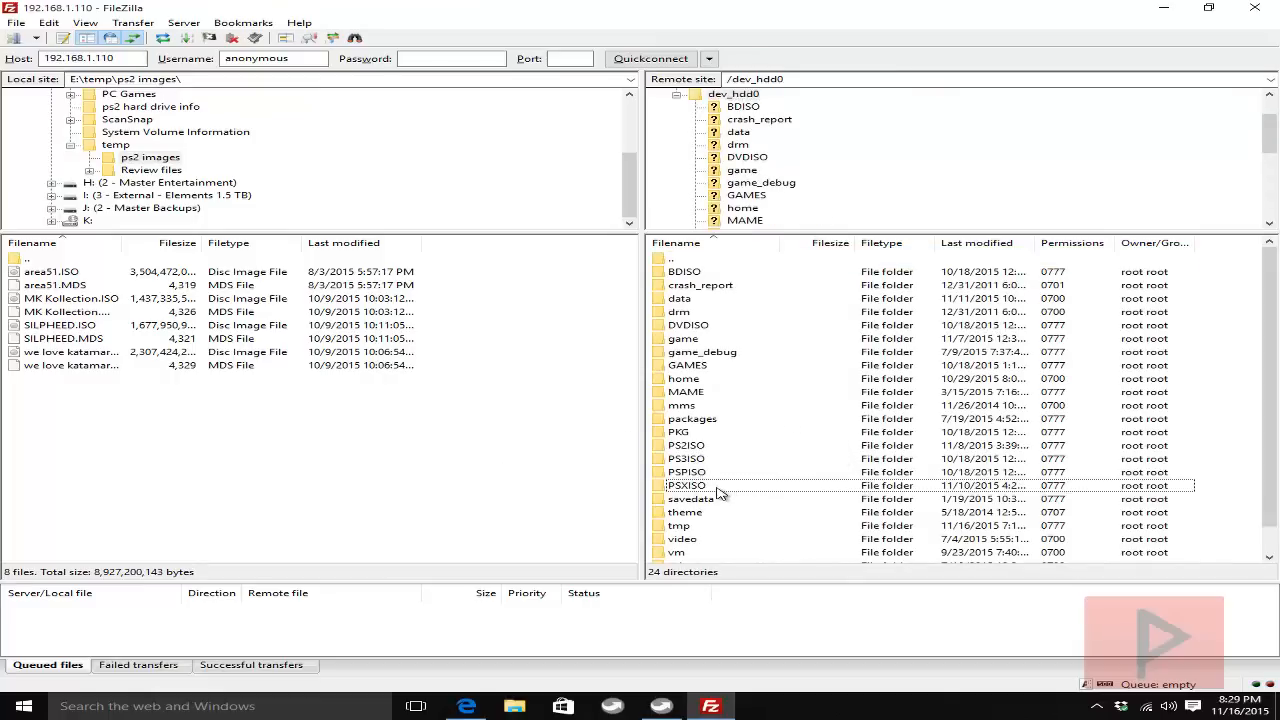
- Check PSXISO once more, then settle the remote pane on the PS2ISO folder
{"action": "double_click", "coordinate": [686, 485]}
{"action": "double_click", "coordinate": [666, 260]}
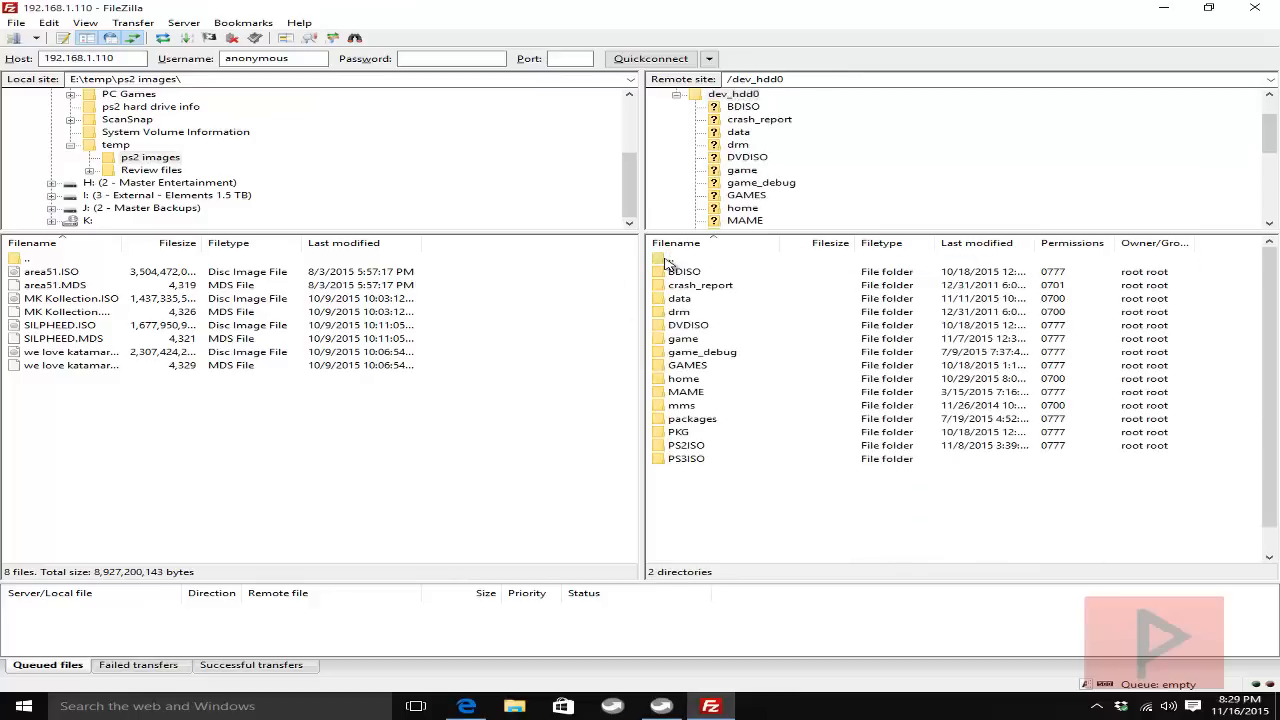
{"action": "double_click", "coordinate": [730, 446]}
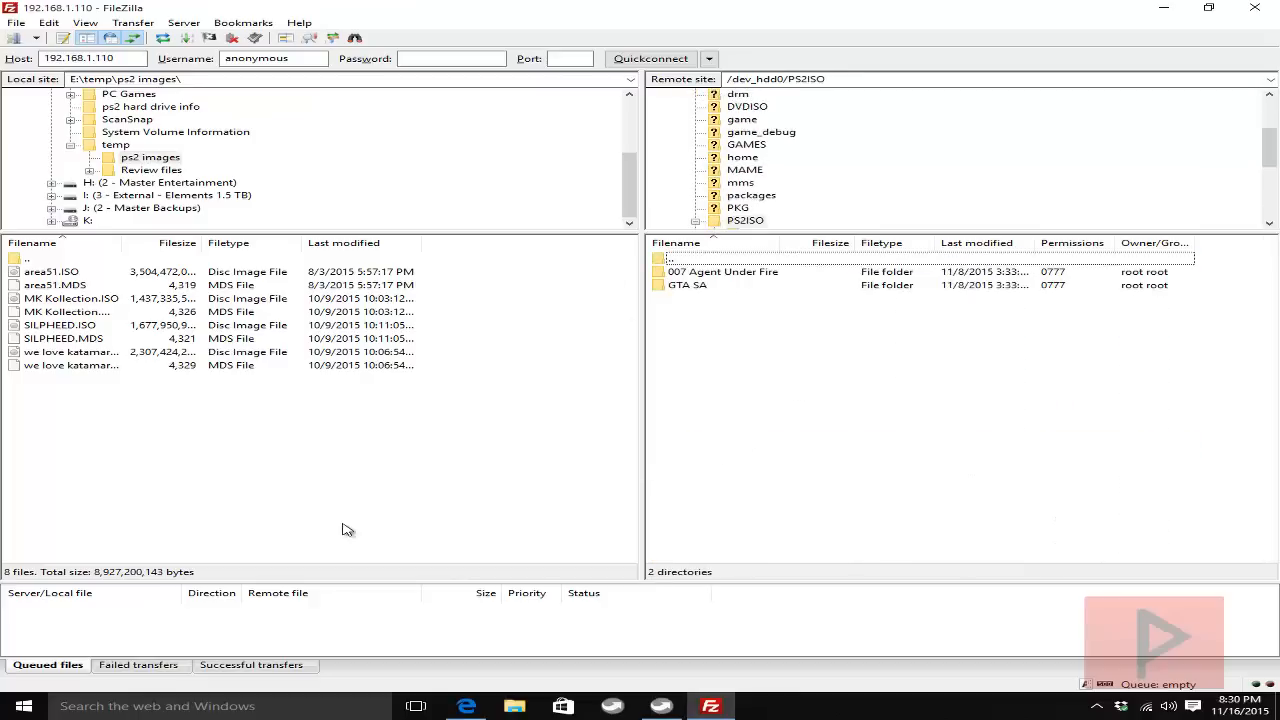
- Upload area51.MDS from the local pane into the PS3's PS2ISO folder
{"action": "left_click", "coordinate": [57, 288]}
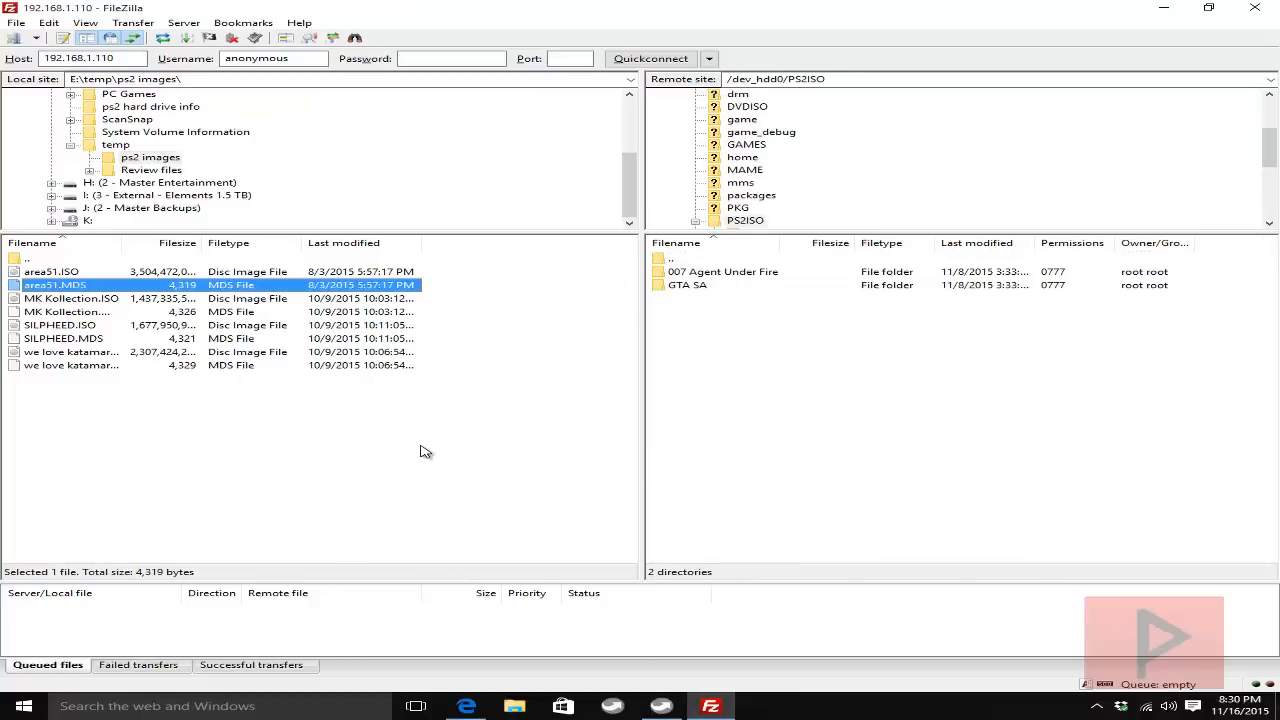
{"action": "mouse_move", "coordinate": [60, 288]}
{"action": "left_mouse_down"}
{"action": "mouse_move", "coordinate": [330, 341]}
{"action": "mouse_move", "coordinate": [810, 387]}
{"action": "left_mouse_up"}
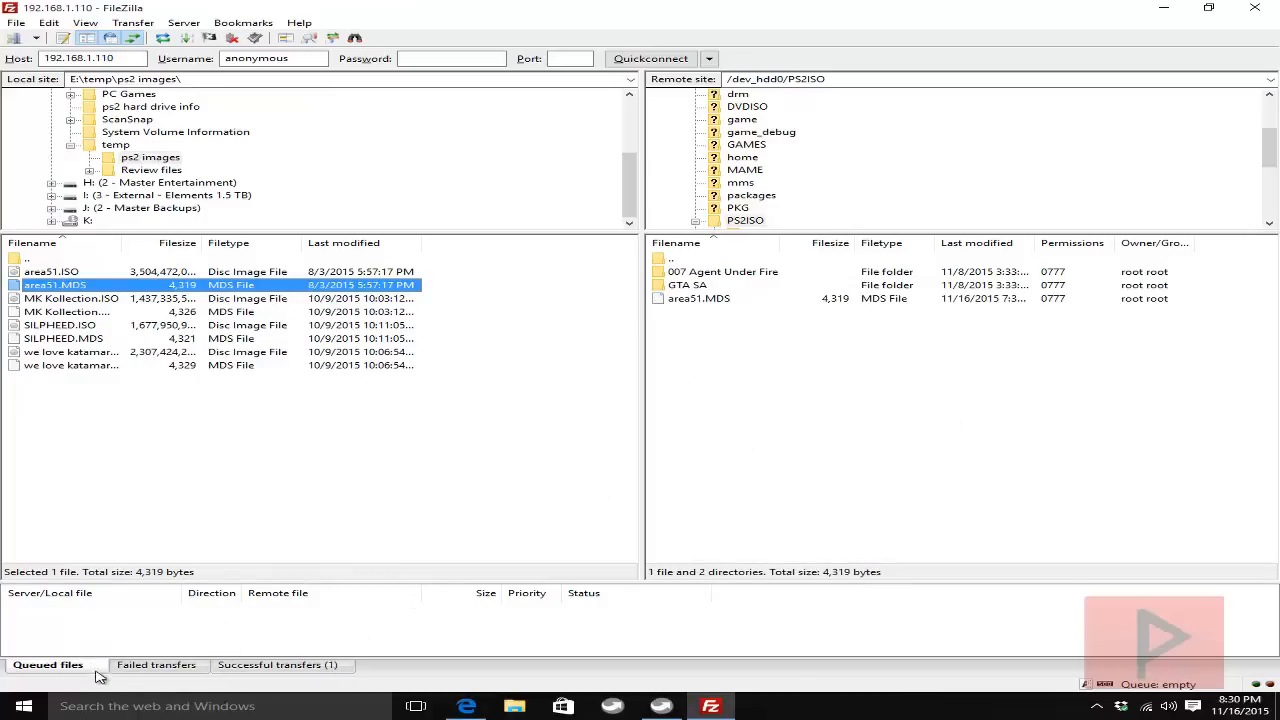
- Review the Successful, Failed and Queued transfer lists, then select the uploaded area51.MDS remotely
{"action": "left_click", "coordinate": [298, 668]}
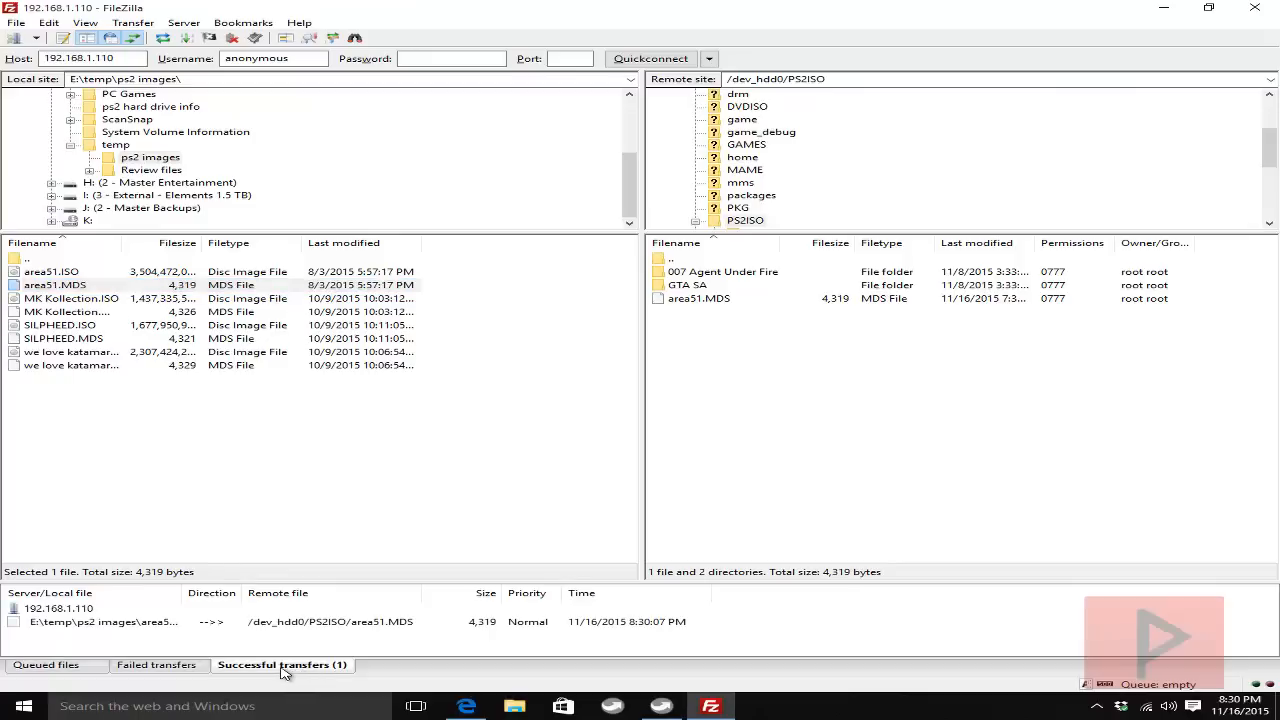
{"action": "left_click", "coordinate": [156, 664]}
{"action": "left_click", "coordinate": [46, 664]}
{"action": "left_click", "coordinate": [290, 505]}
{"action": "left_click", "coordinate": [800, 420]}
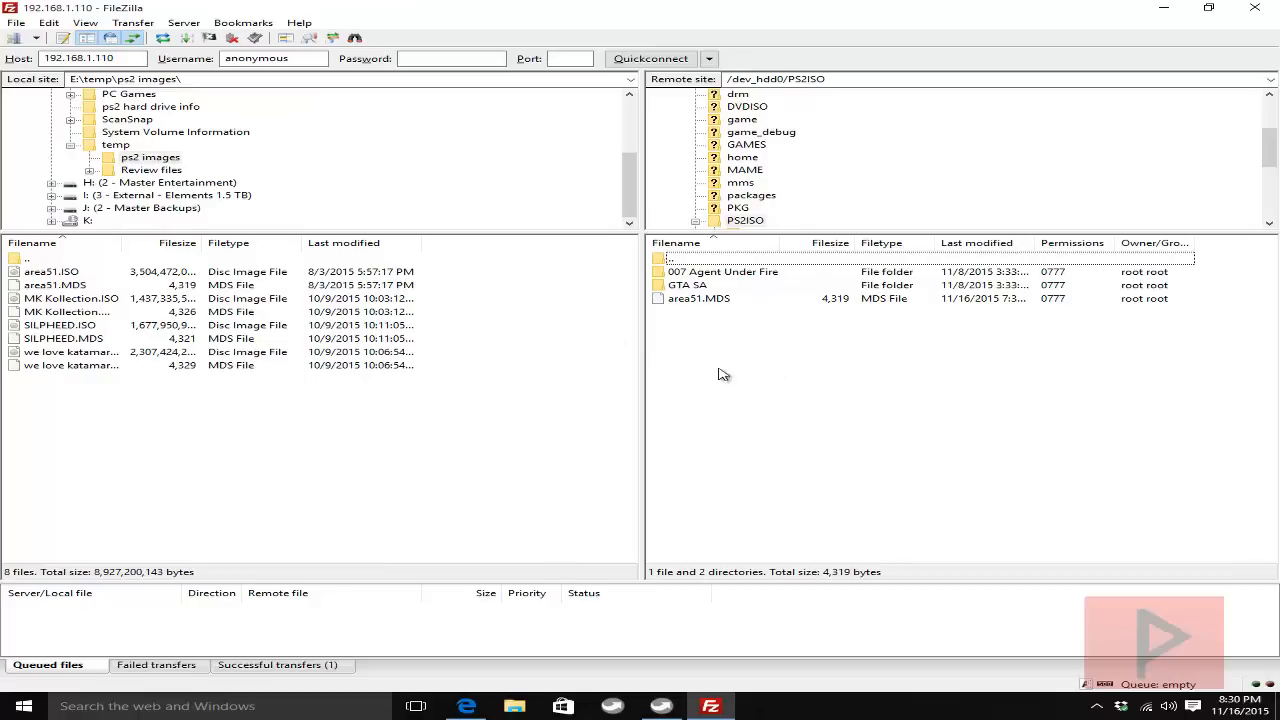
{"action": "left_click", "coordinate": [727, 300]}
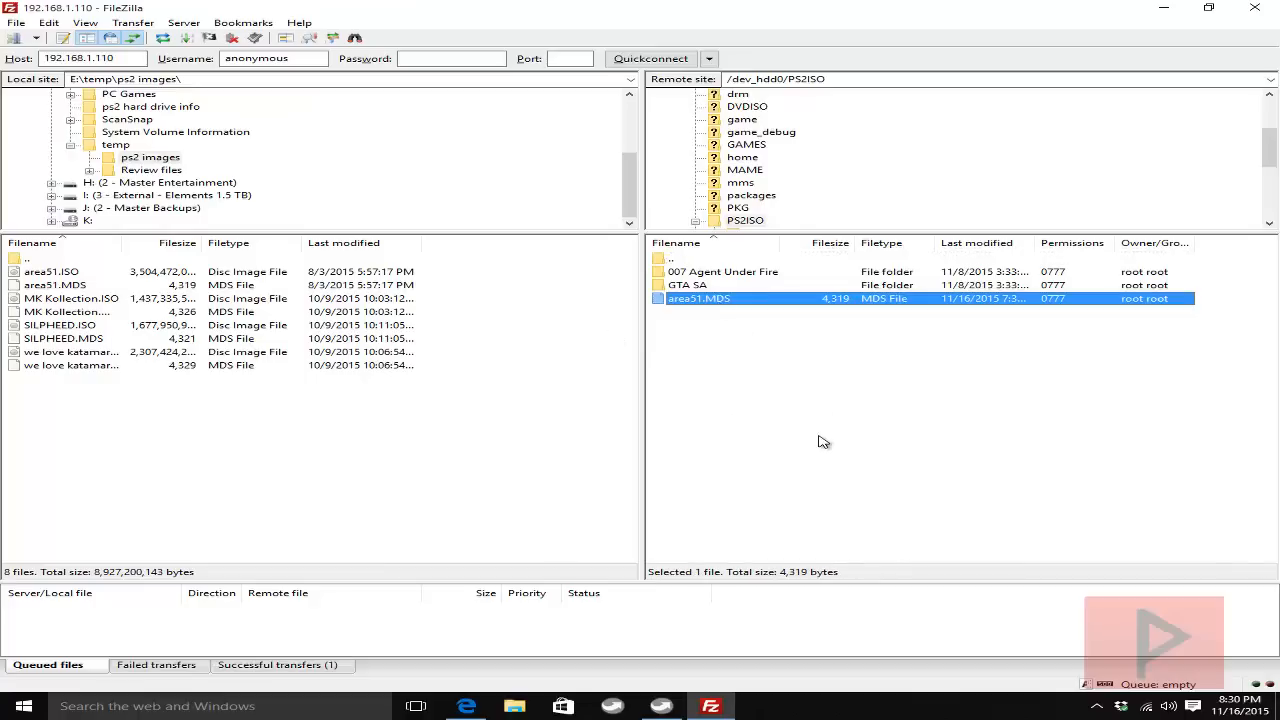
- Delete area51.MDS from the PS3's PS2ISO folder, confirming the removal
{"action": "key", "text": "Delete"}
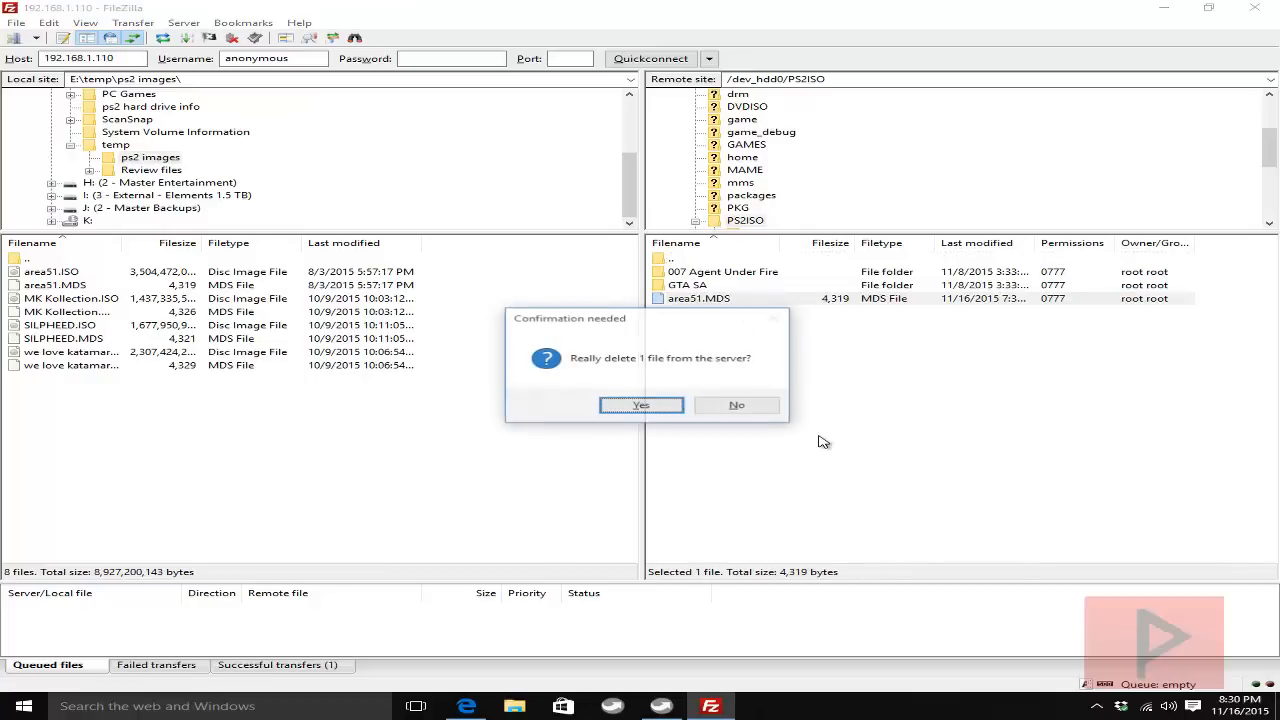
{"action": "left_click", "coordinate": [661, 408]}
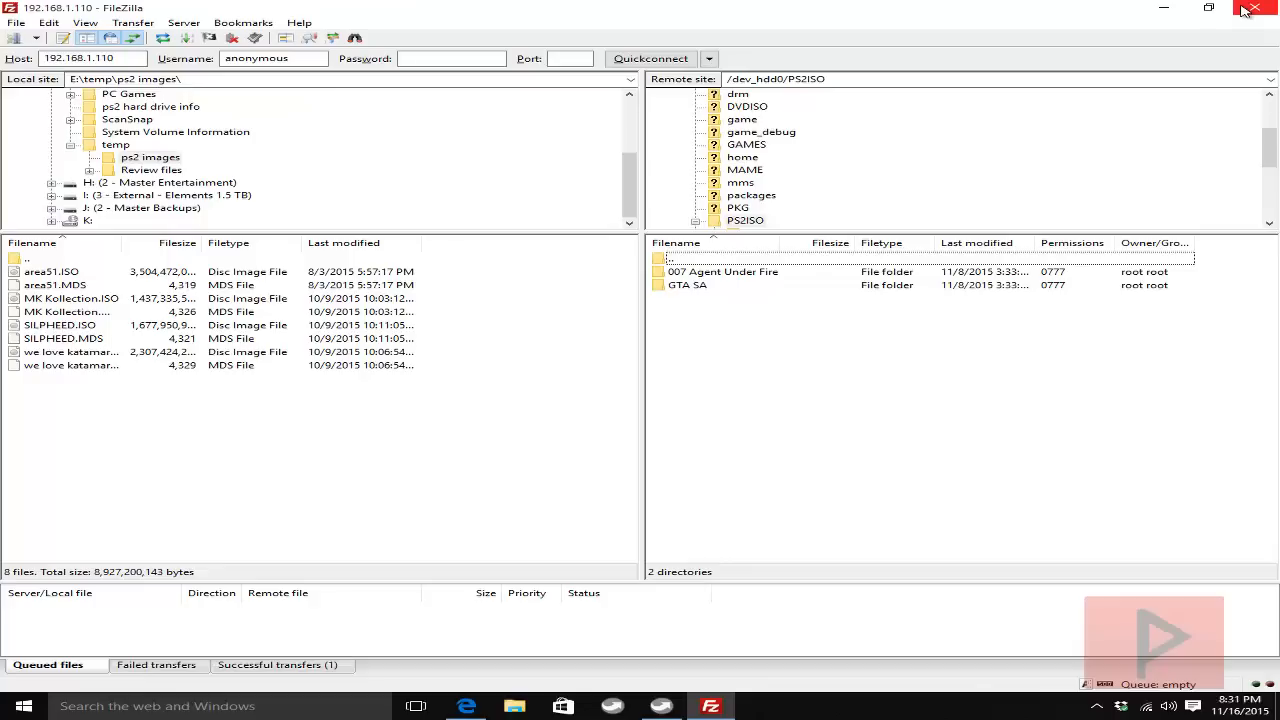
- Close FileZilla and load the PS3's webMAN MOD page at 192.168.1.110 in a maximized Edge window
{"action": "left_click", "coordinate": [1248, 9]}
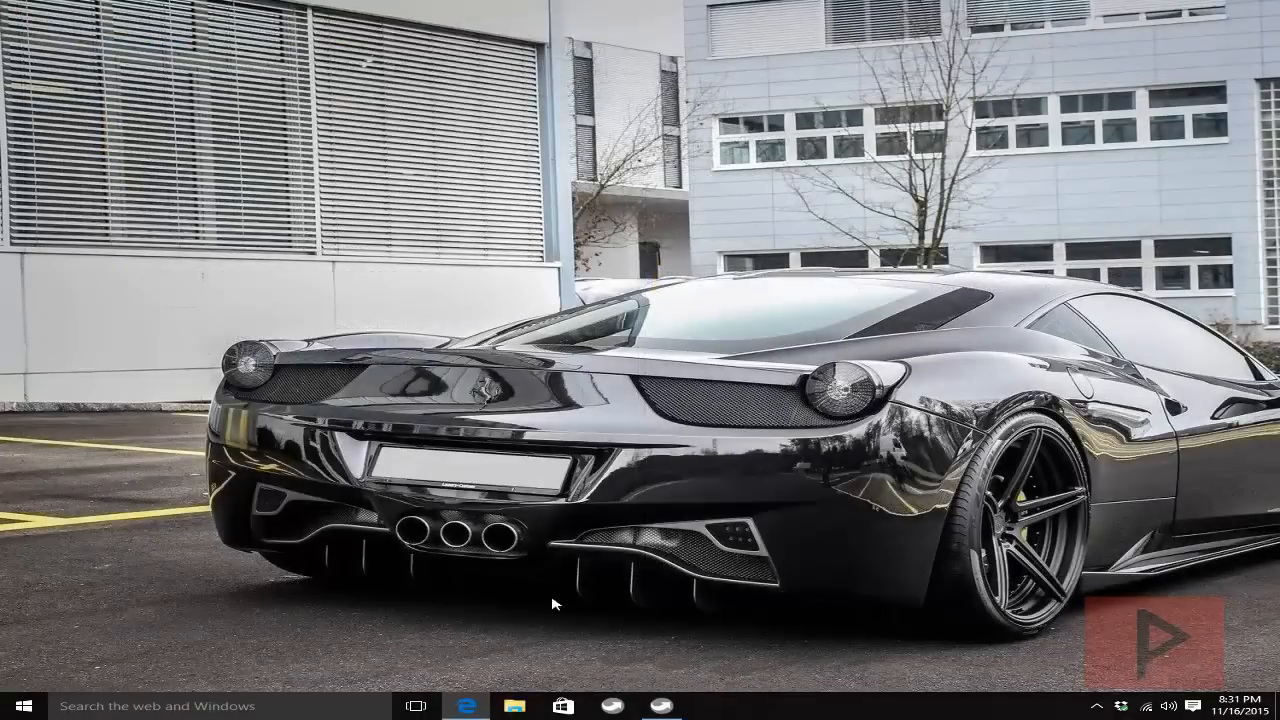
{"action": "left_click", "coordinate": [468, 705]}
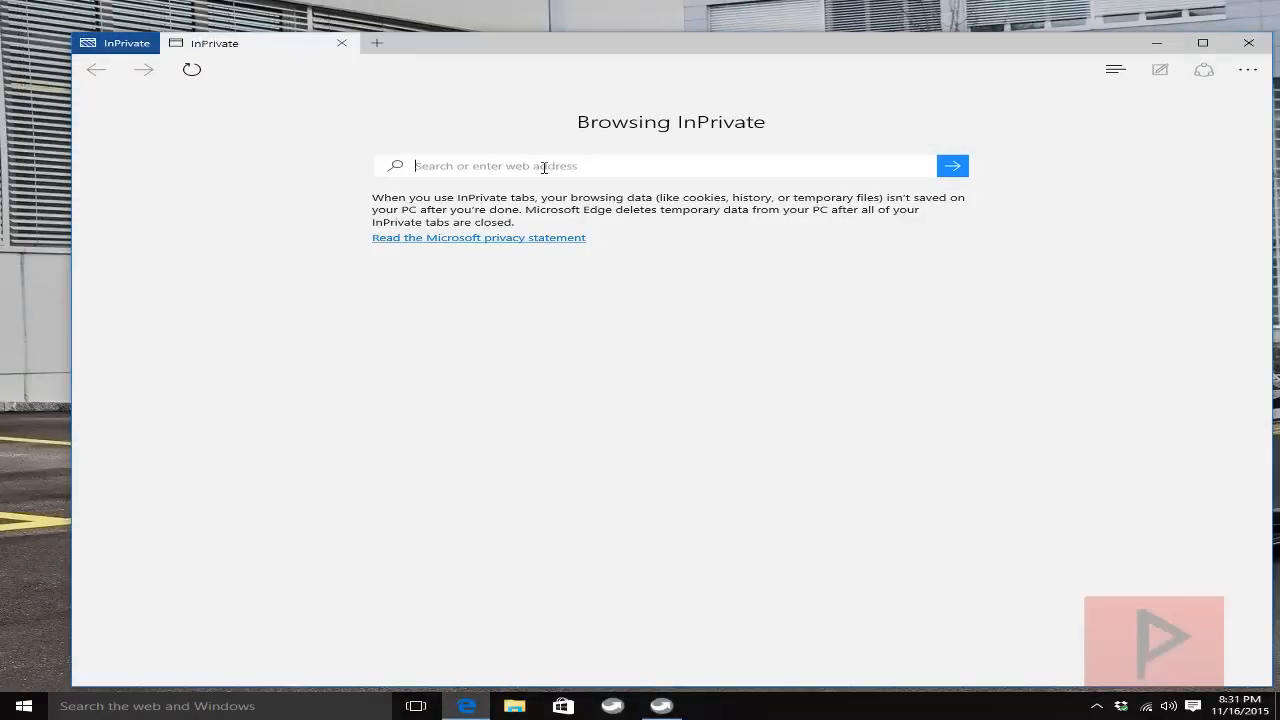
{"action": "type", "text": "192.168"}
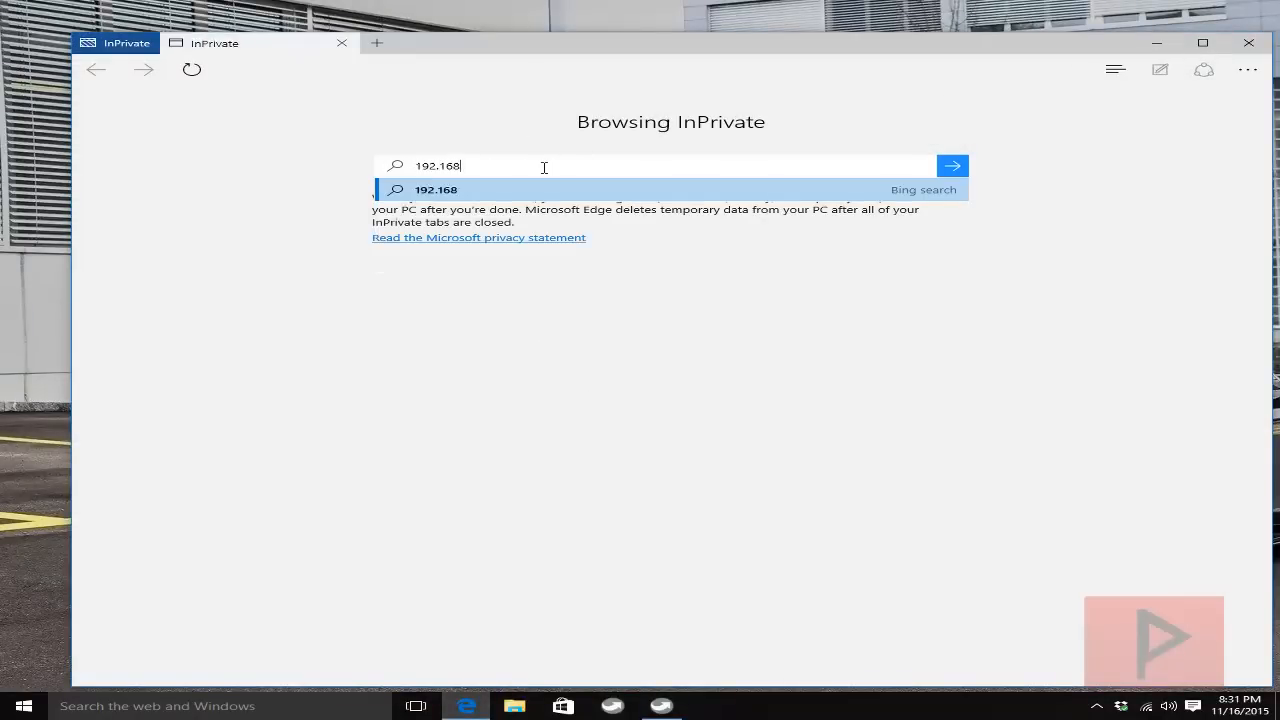
{"action": "type", "text": ".1.110"}
{"action": "key", "text": "Return"}
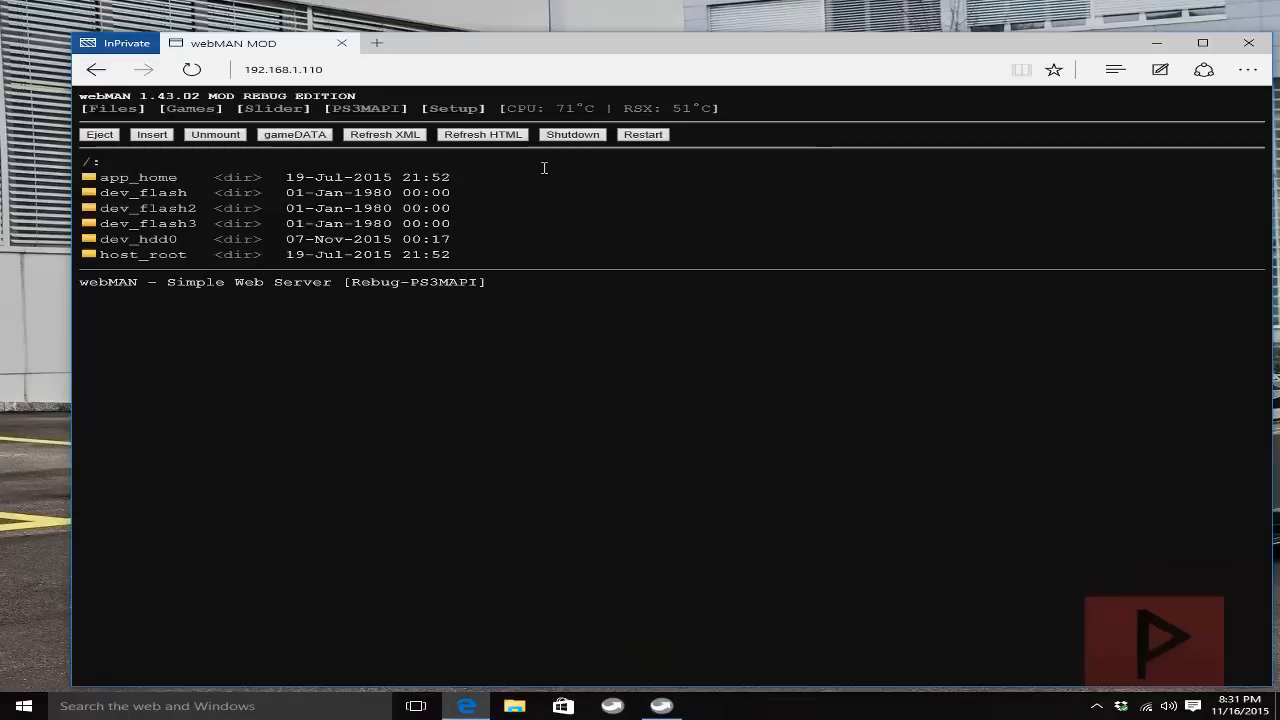
{"action": "double_click", "coordinate": [564, 43]}
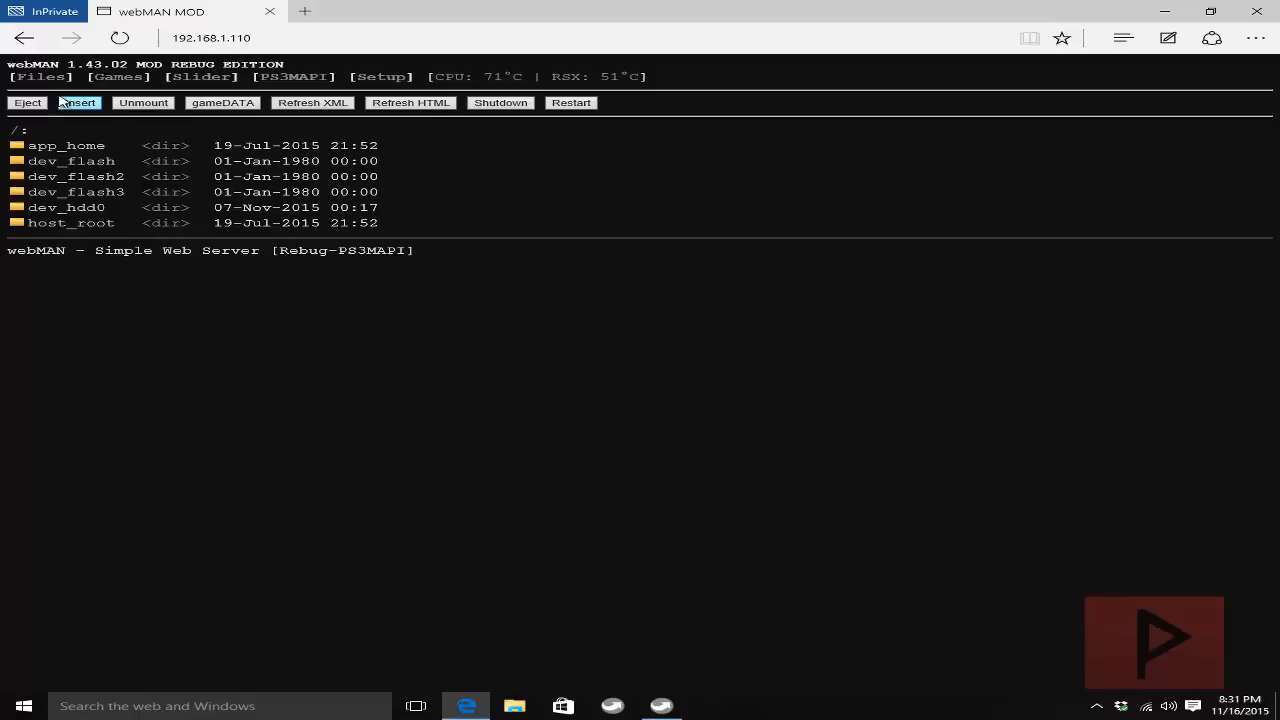
- Browse into the dev_hdd0 and PSXISO folder listings in webMAN MOD
{"action": "left_click", "coordinate": [90, 208]}
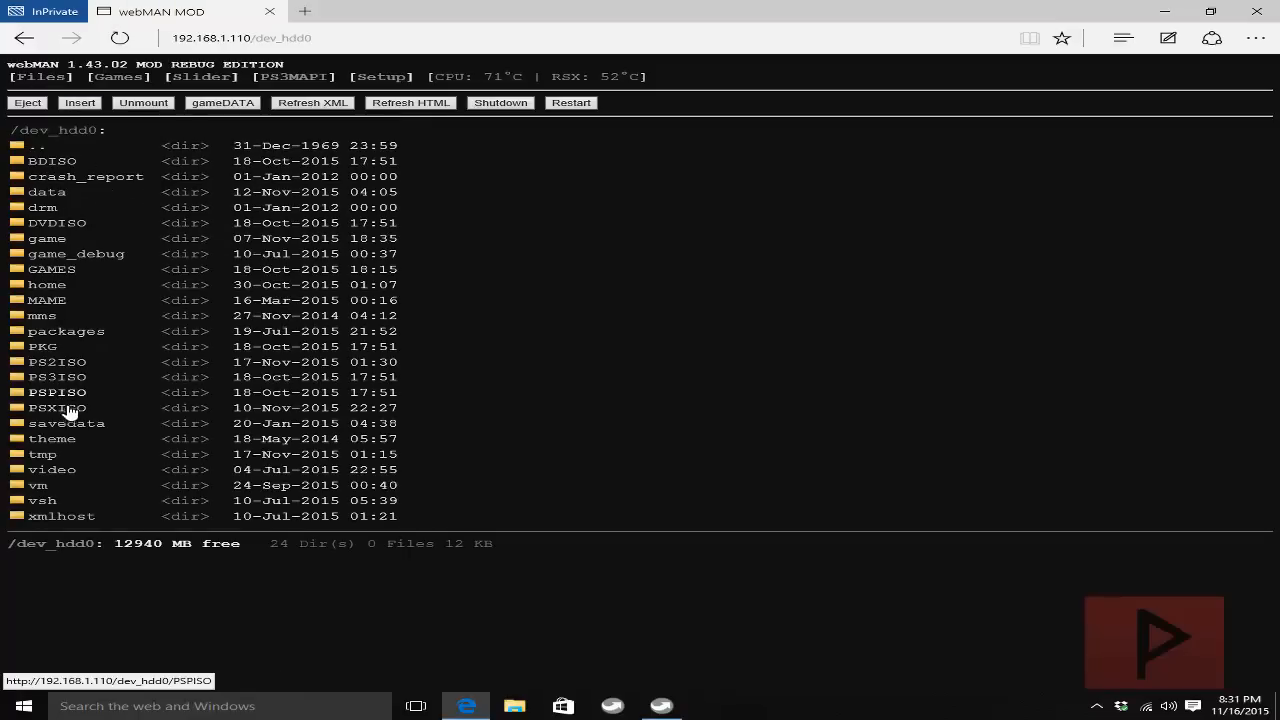
{"action": "left_click", "coordinate": [58, 407]}
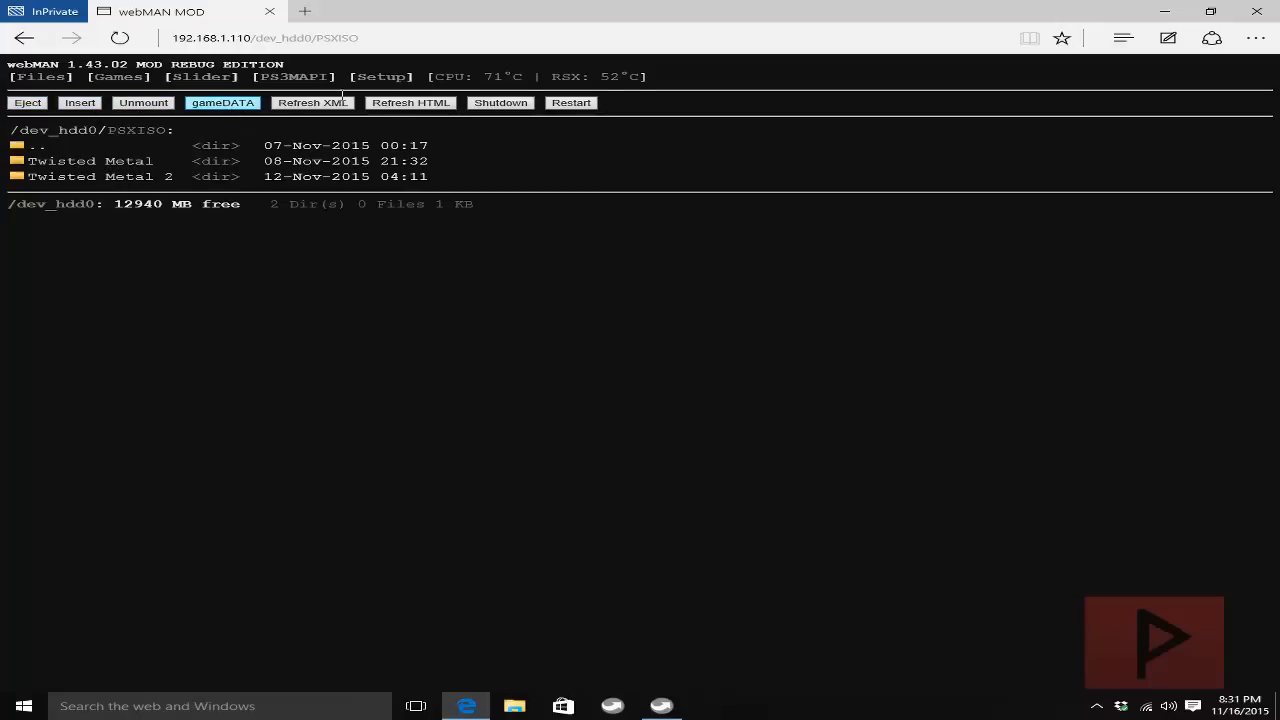
- Run gameDATA, Refresh XML and Refresh HTML to rebuild the game list with covers
{"action": "left_click", "coordinate": [223, 103]}
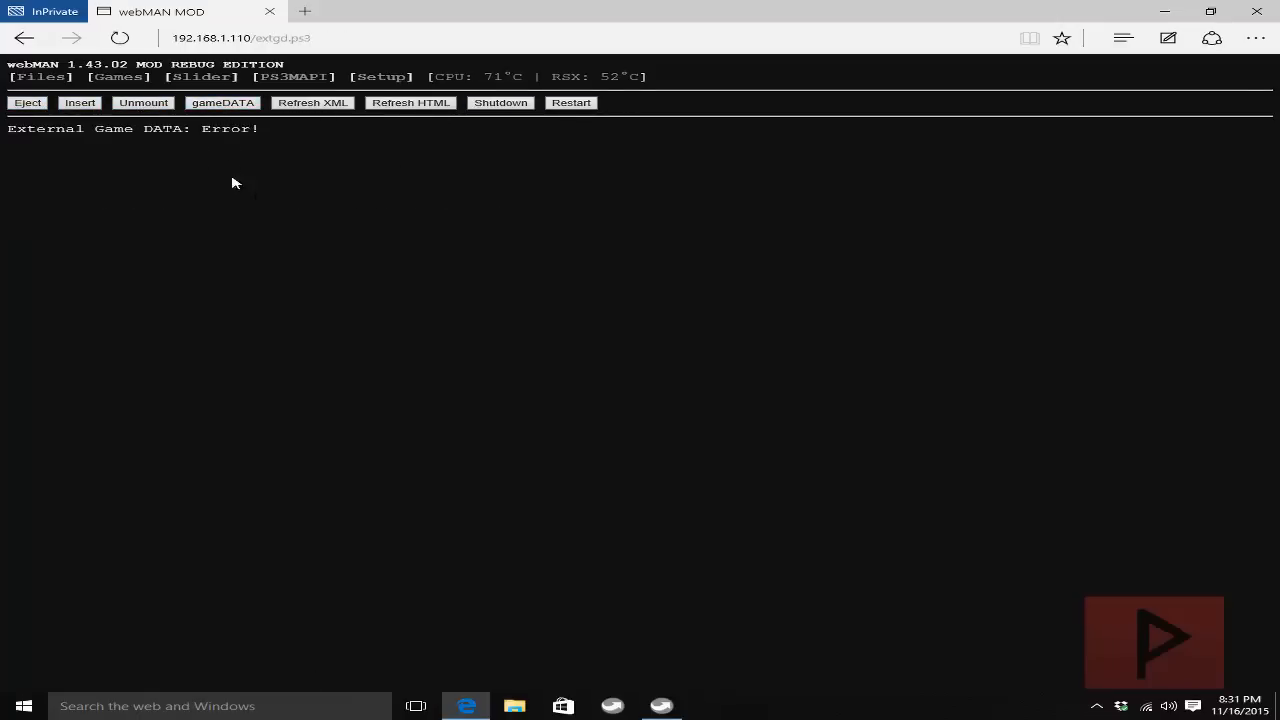
{"action": "left_click", "coordinate": [312, 103]}
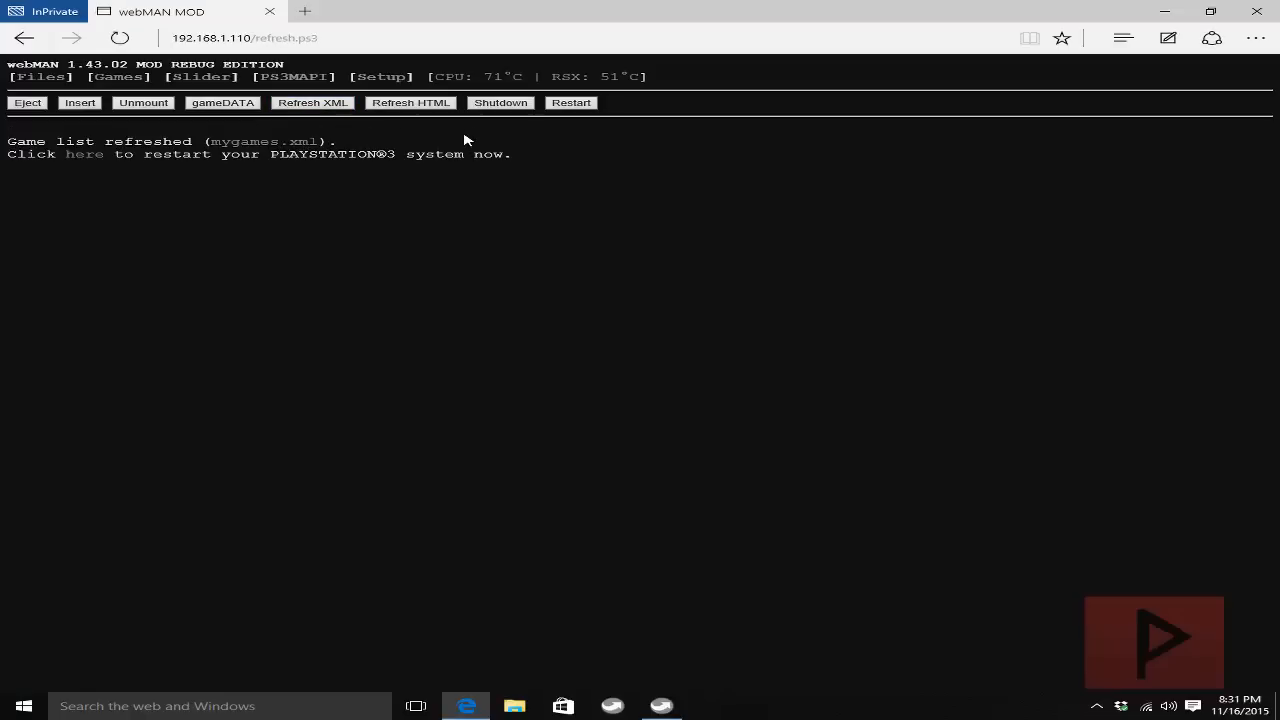
{"action": "left_click", "coordinate": [411, 103]}
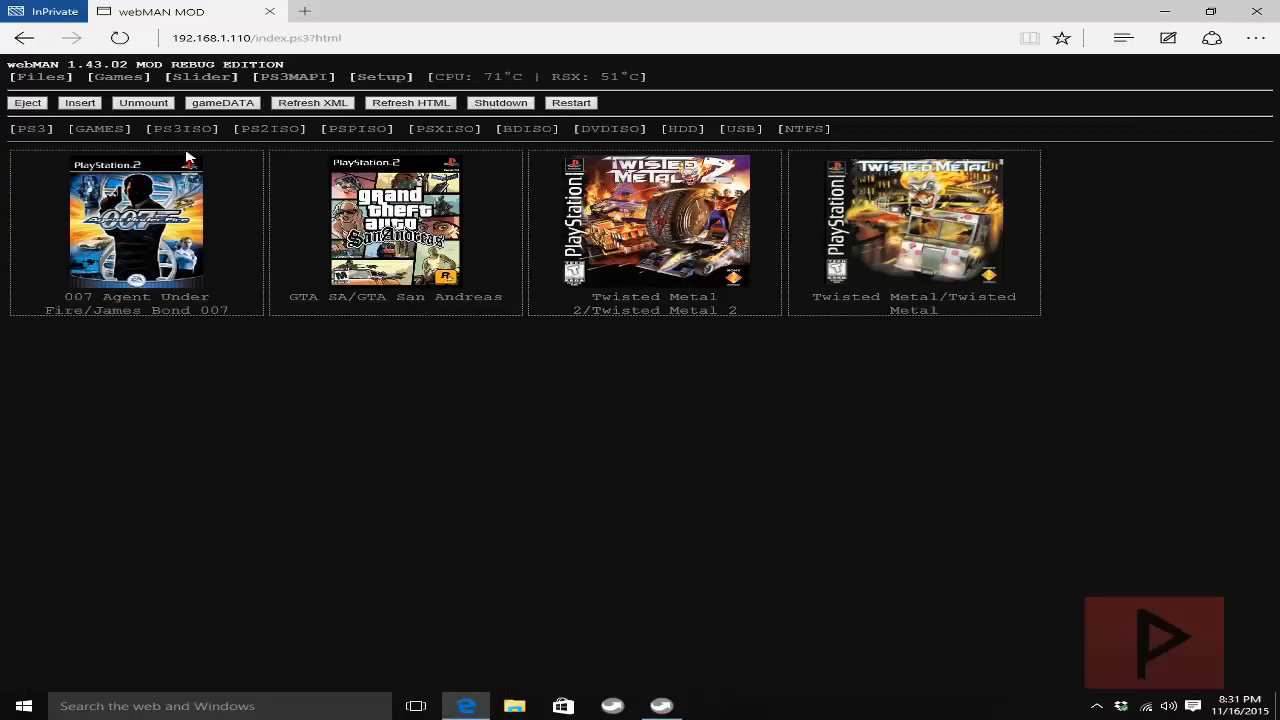
- Reload the [Games] cover page in webMAN MOD
{"action": "left_click", "coordinate": [120, 77]}
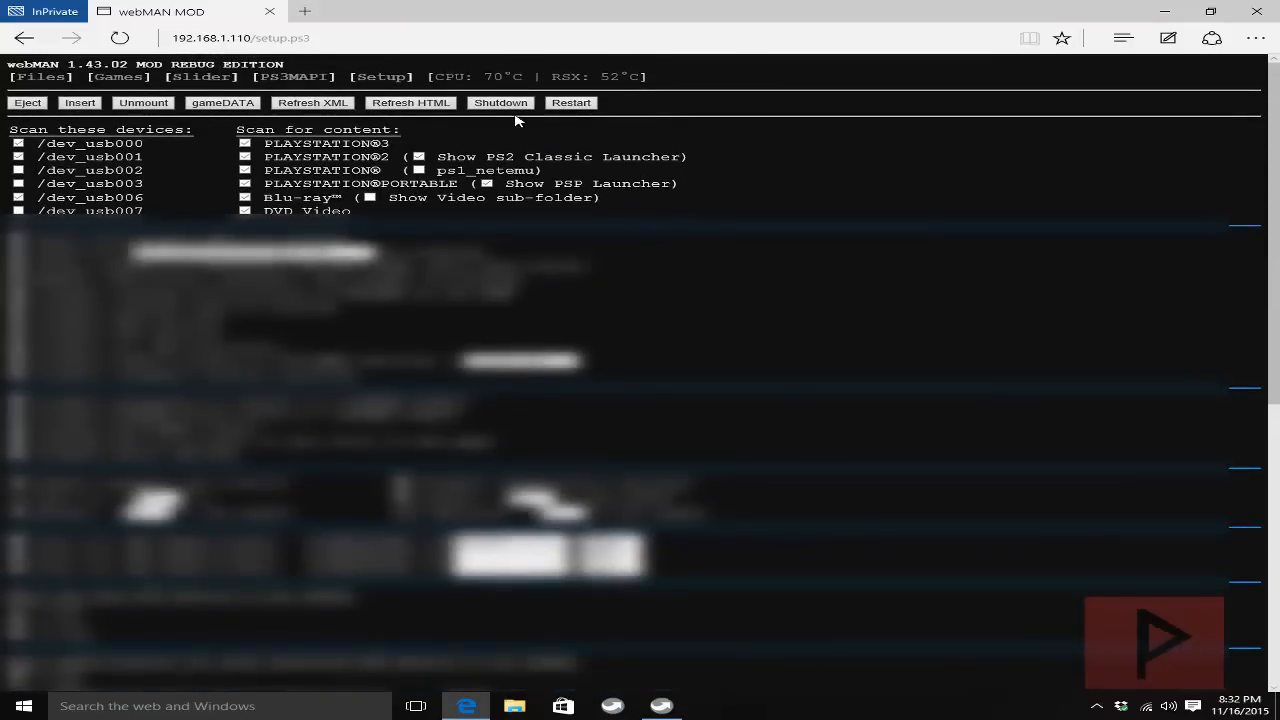
- Send the Shutdown command to the PS3, confirmed by shutdown.ps3 : OK
{"action": "left_click", "coordinate": [570, 103]}
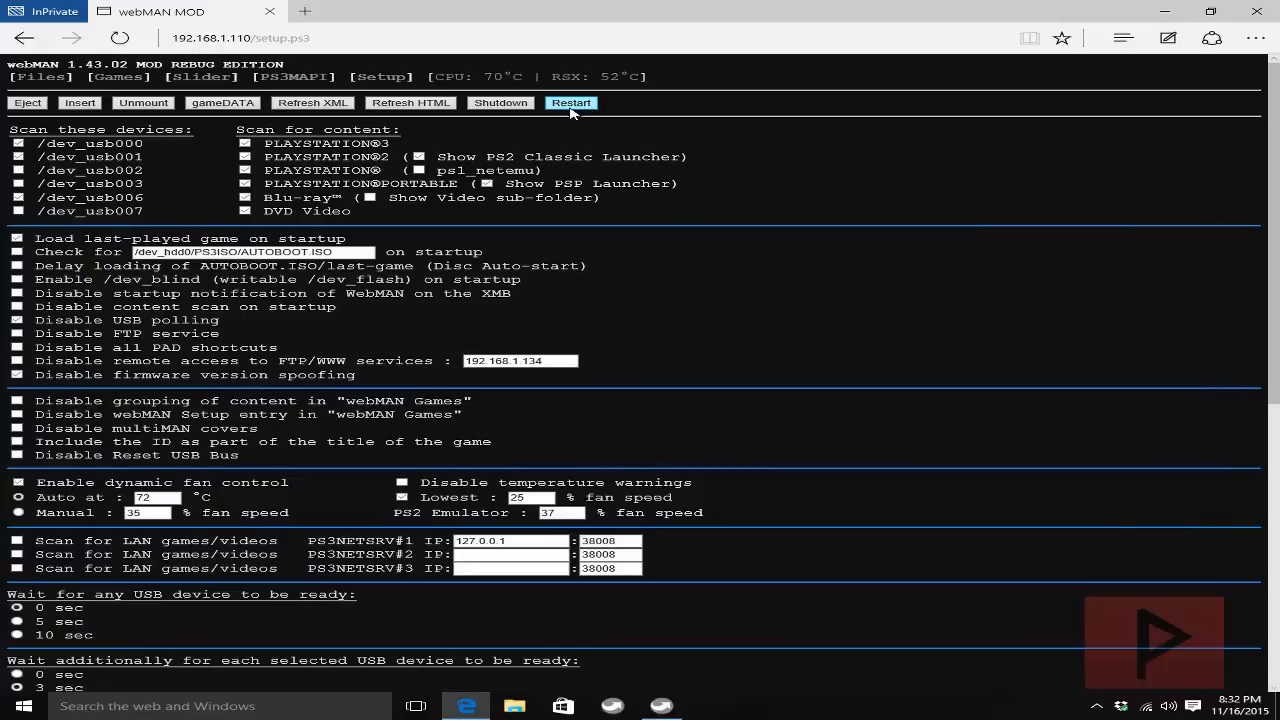
{"action": "left_click", "coordinate": [502, 106]}
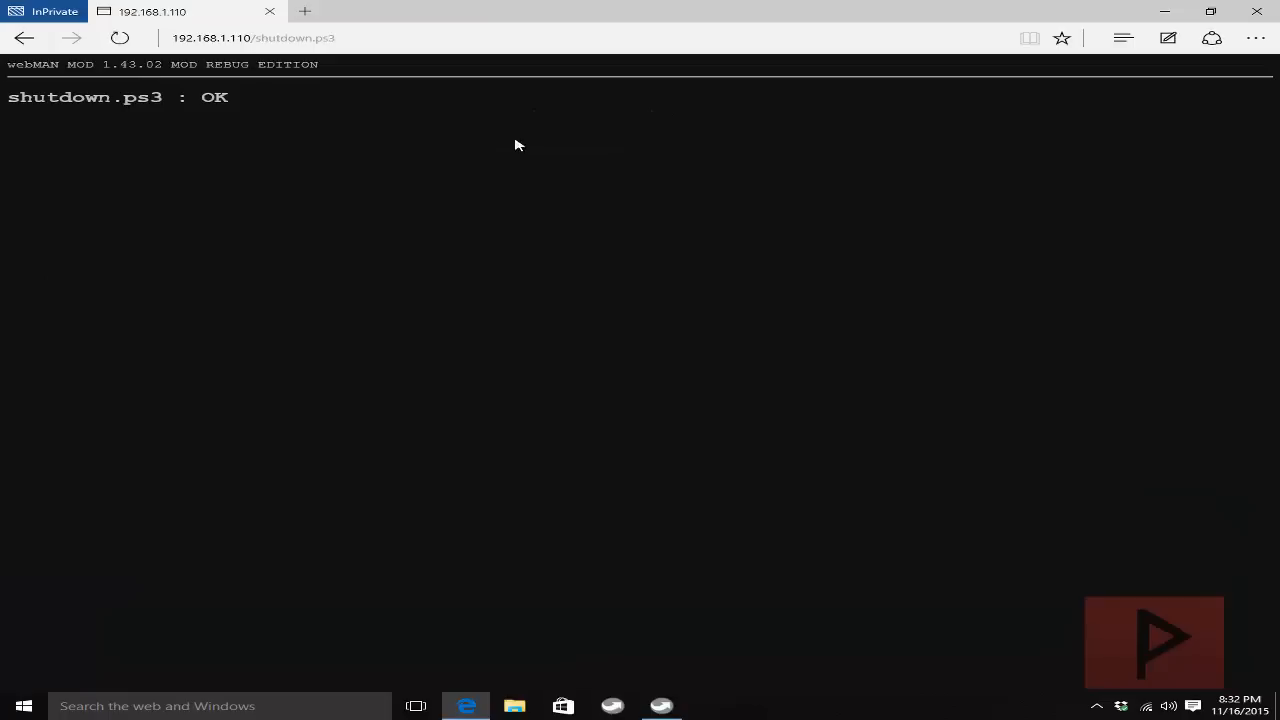